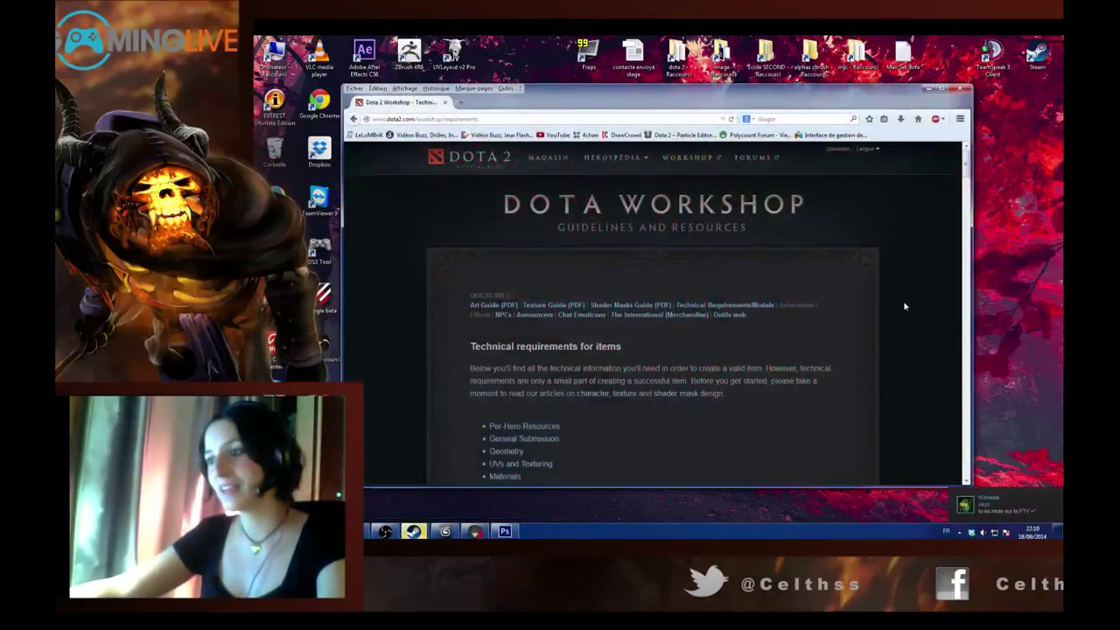
Open the Steam client to check it, then close its window and the remaining Steam chat window.
{"action": "left_click", "coordinate": [959, 531]}
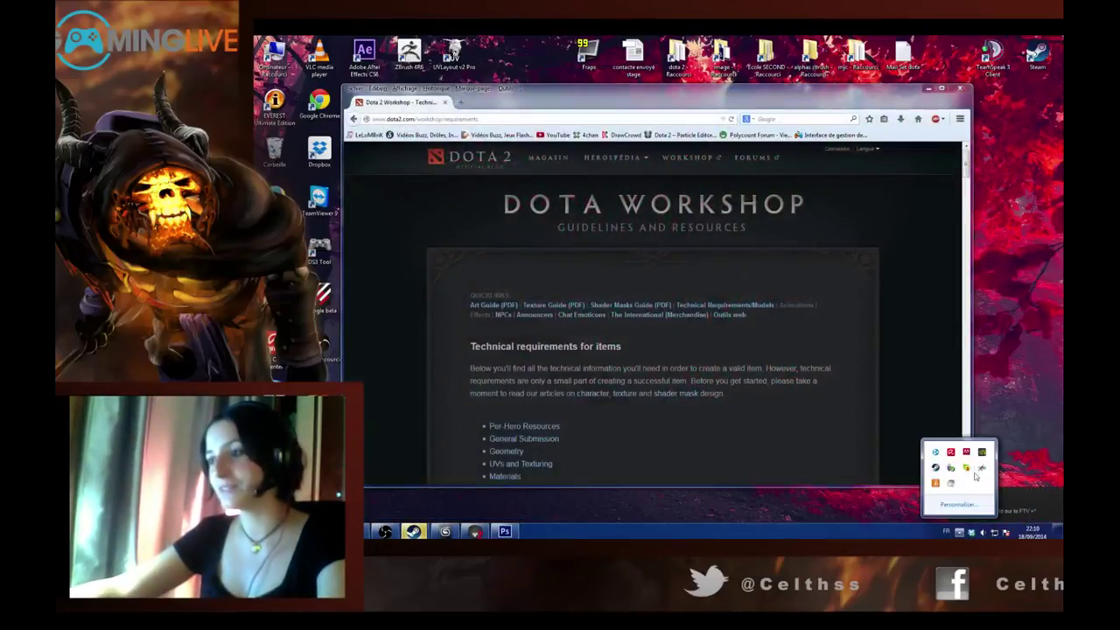
{"action": "left_click", "coordinate": [936, 469]}
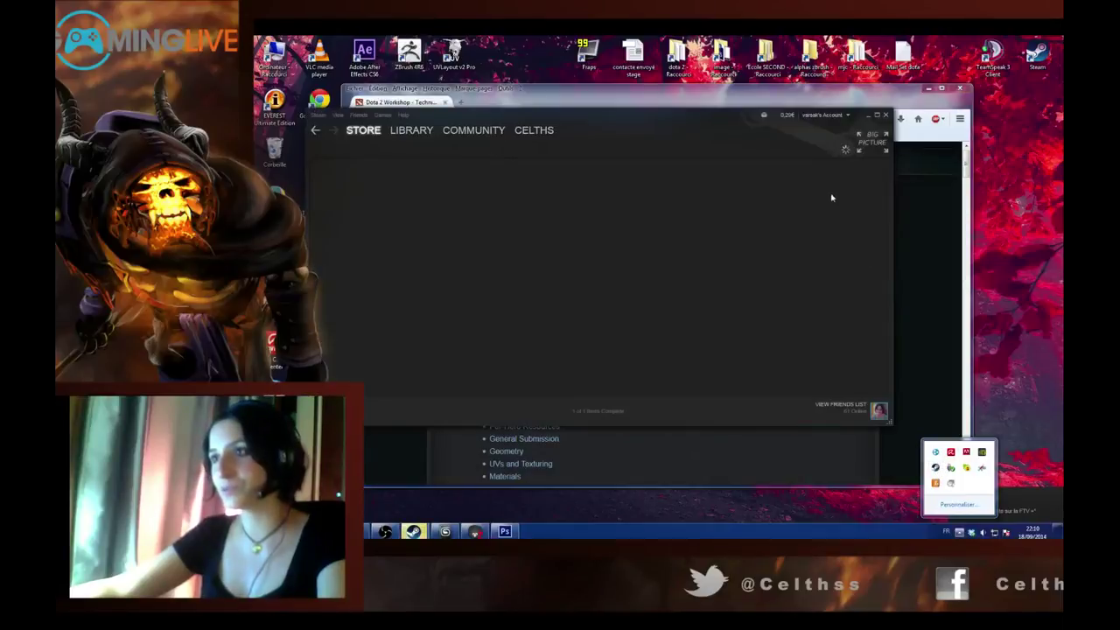
{"action": "left_click", "coordinate": [884, 115]}
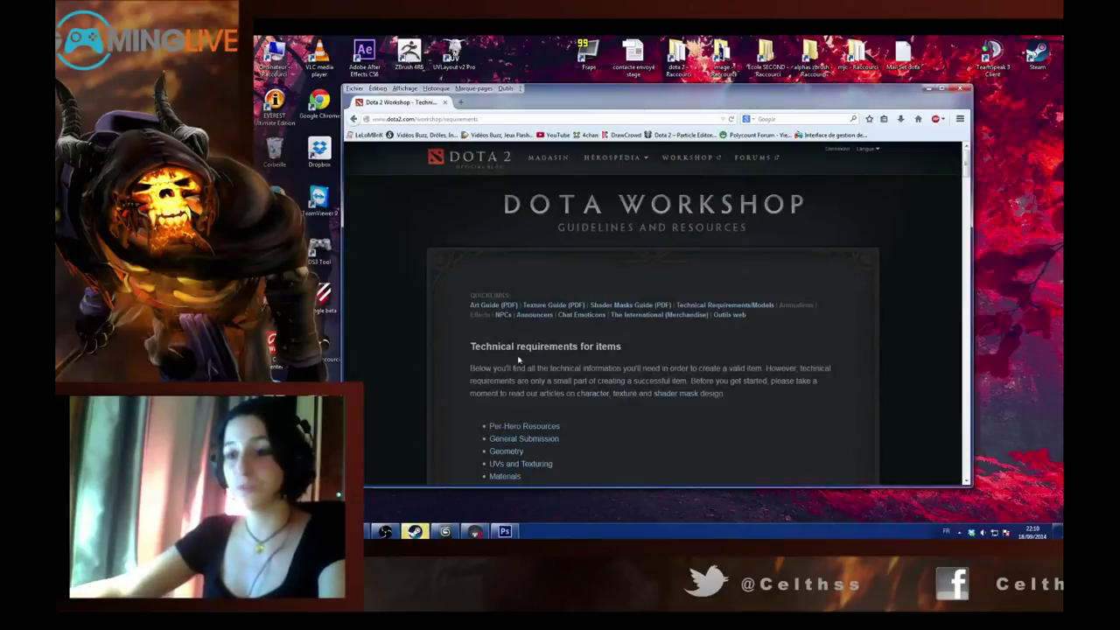
{"action": "right_click", "coordinate": [415, 531]}
{"action": "left_click", "coordinate": [398, 512]}
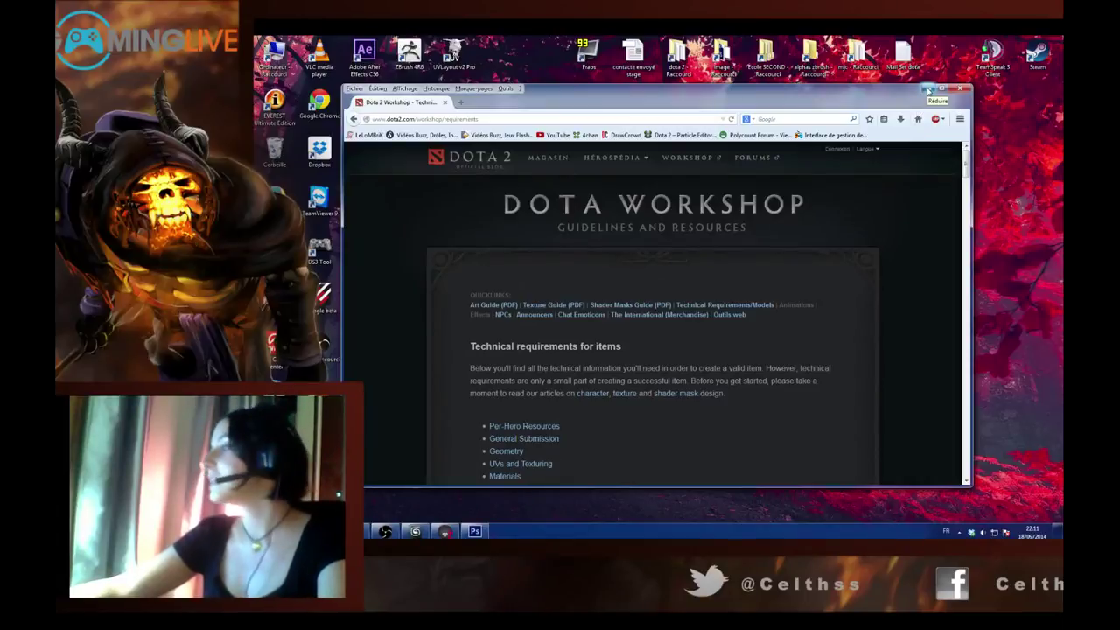
Look at the normal map in Photoshop and the Dota 2 Workshop technical requirements page in Firefox.
{"action": "left_click", "coordinate": [474, 531]}
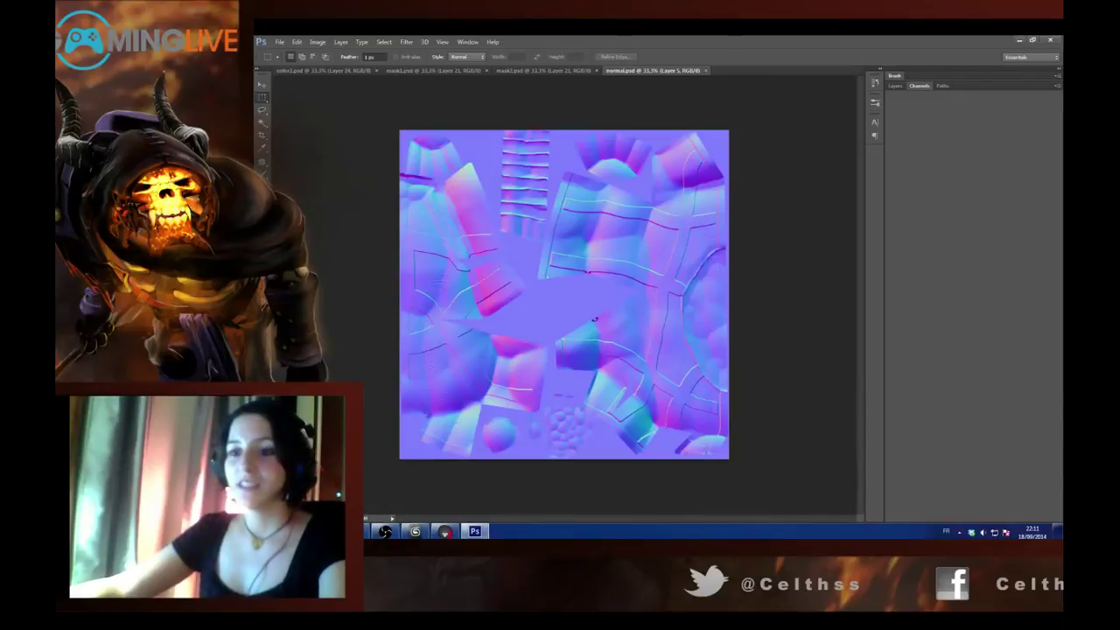
{"action": "mouse_move", "coordinate": [445, 531]}
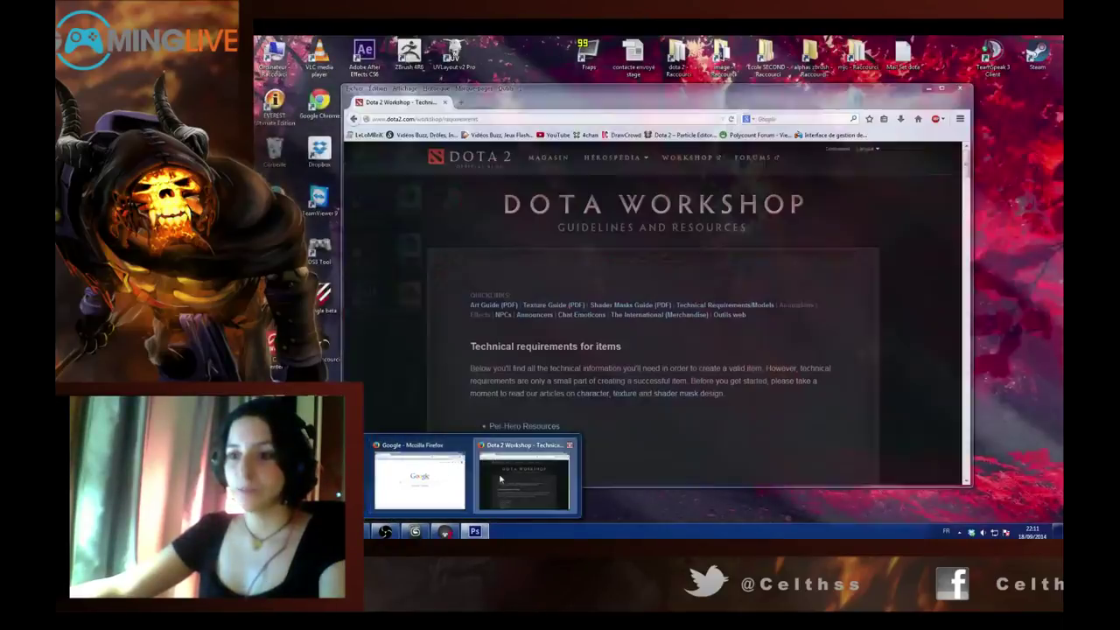
{"action": "left_click", "coordinate": [495, 480]}
Switch to 3ds Max and examine the skinned weapon model together with the hero's skeleton.
{"action": "left_click", "coordinate": [415, 531]}
{"action": "left_click", "coordinate": [565, 323]}
{"action": "middle_click_drag", "start_coordinate": [521, 351], "coordinate": [539, 293], "text": "alt"}
{"action": "scroll", "coordinate": [530, 298], "scroll_direction": "down", "scroll_amount": 4}
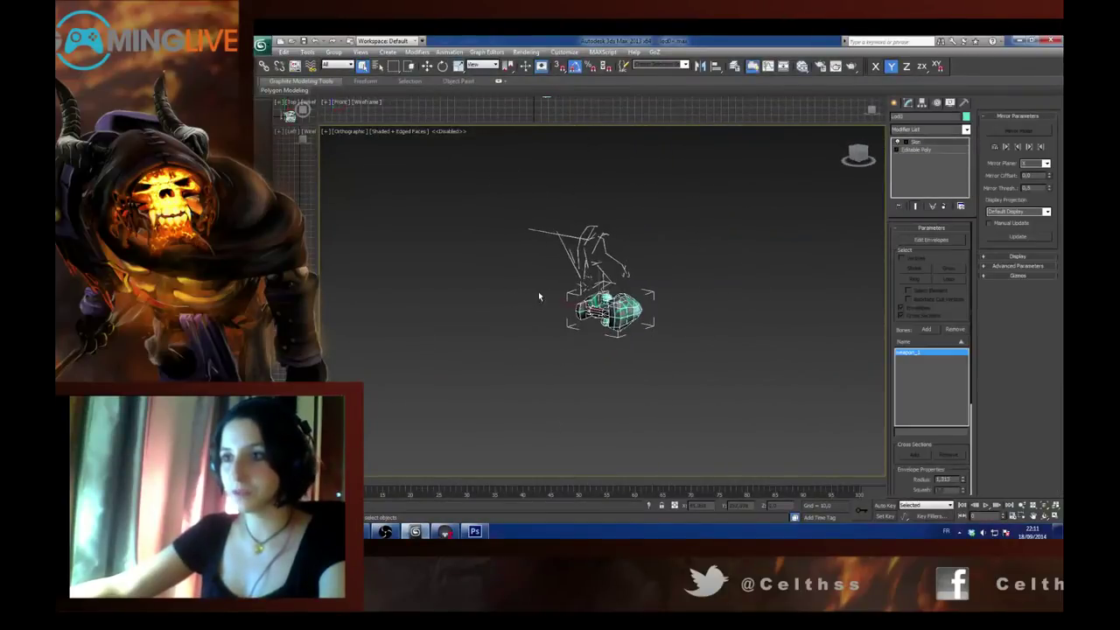
{"action": "scroll", "coordinate": [539, 297], "scroll_direction": "up", "scroll_amount": 5}
{"action": "middle_click_drag", "start_coordinate": [625, 406], "coordinate": [575, 325], "text": "alt"}
{"action": "scroll", "coordinate": [685, 308], "scroll_direction": "down", "scroll_amount": 4}
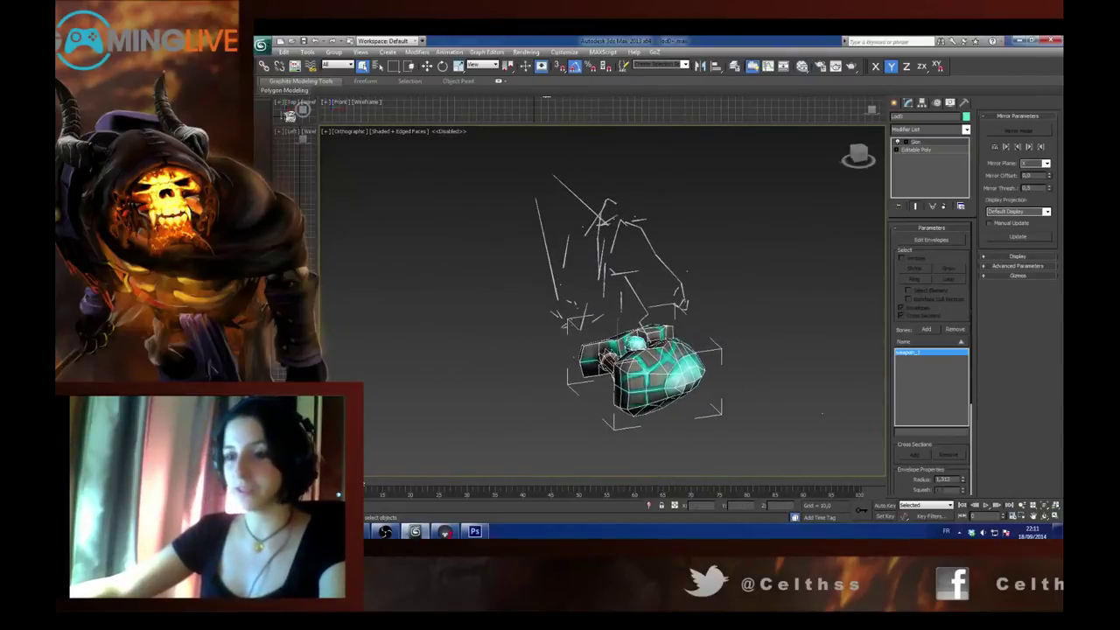
Reselect the weapon mesh and examine how it is placed relative to the skeleton's bones.
{"action": "left_click", "coordinate": [490, 321]}
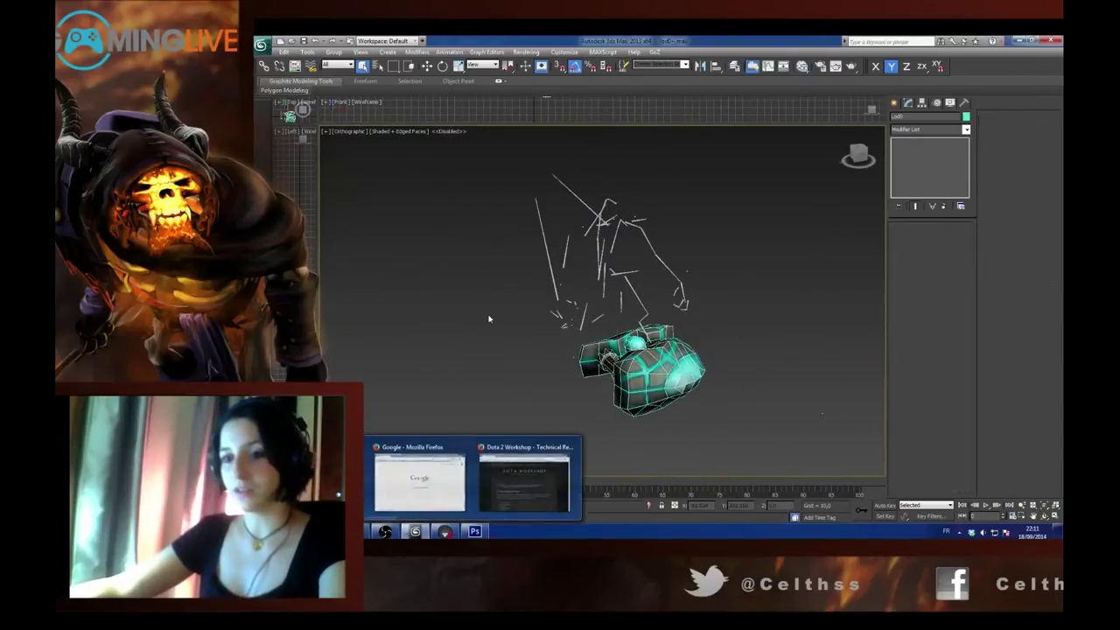
{"action": "left_click", "coordinate": [616, 348]}
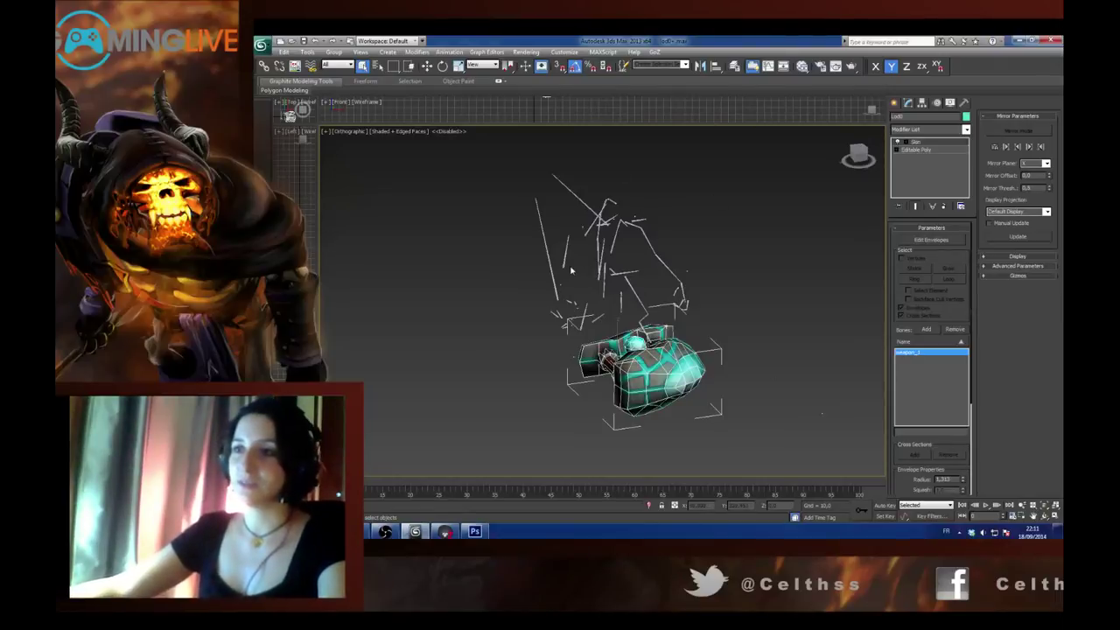
{"action": "scroll", "coordinate": [665, 267], "scroll_direction": "up", "scroll_amount": 5}
{"action": "middle_click_drag", "start_coordinate": [652, 252], "coordinate": [441, 290], "text": "alt"}
{"action": "scroll", "coordinate": [600, 289], "scroll_direction": "down", "scroll_amount": 5}
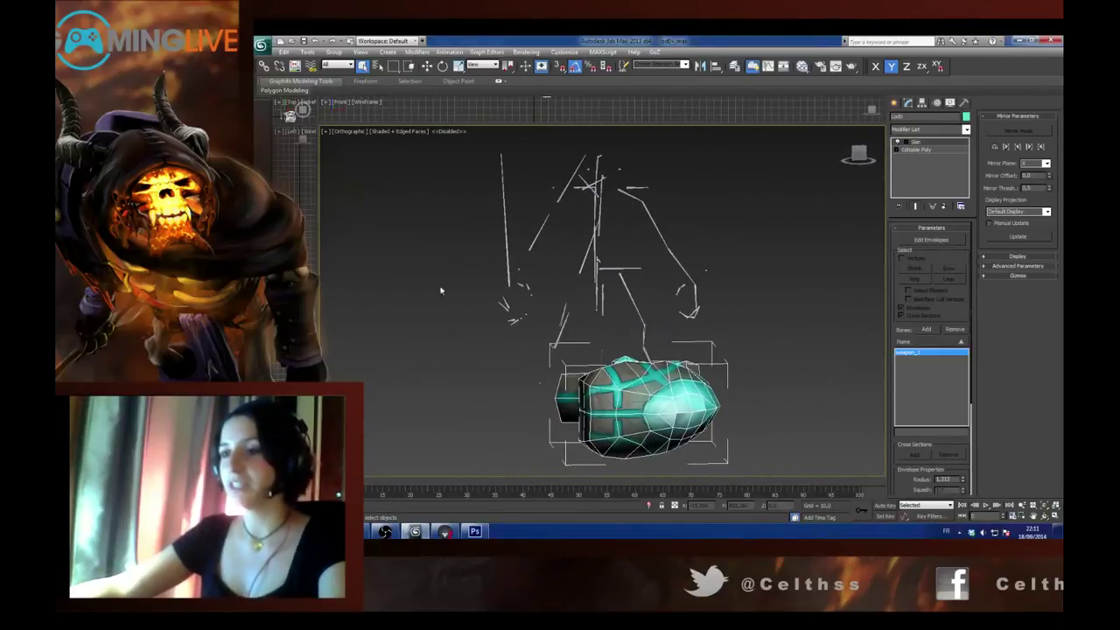
{"action": "middle_click_drag", "start_coordinate": [605, 285], "coordinate": [578, 280], "text": "alt"}
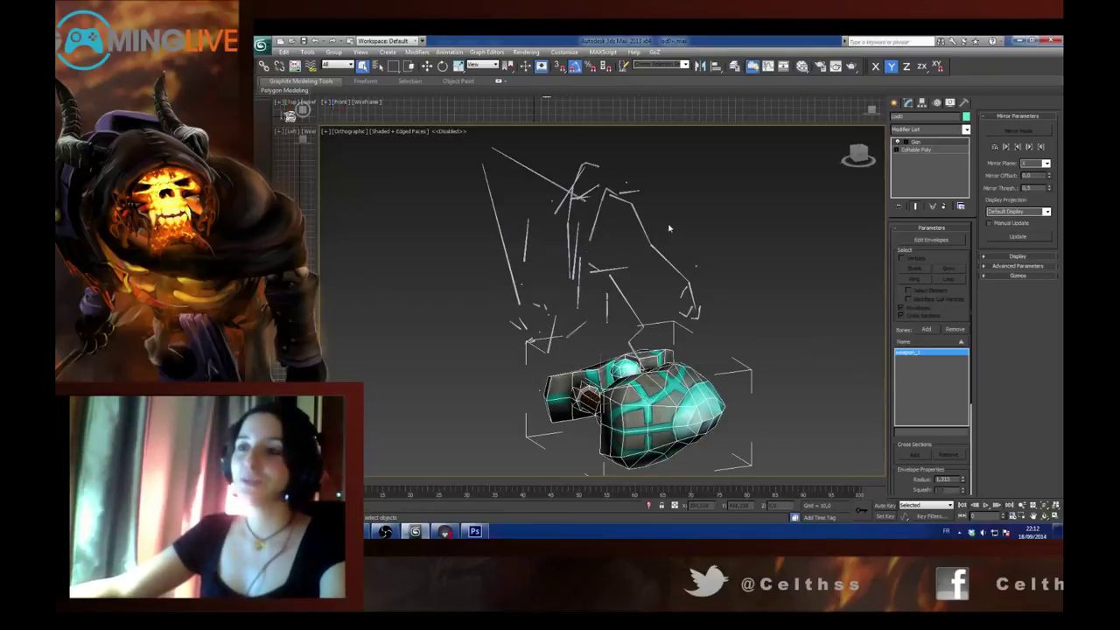
{"action": "mouse_move", "coordinate": [552, 282]}
{"action": "middle_mouse_down", "text": "alt"}
{"action": "mouse_move", "coordinate": [588, 278]}
{"action": "mouse_move", "coordinate": [560, 283]}
{"action": "middle_mouse_up", "text": "alt"}
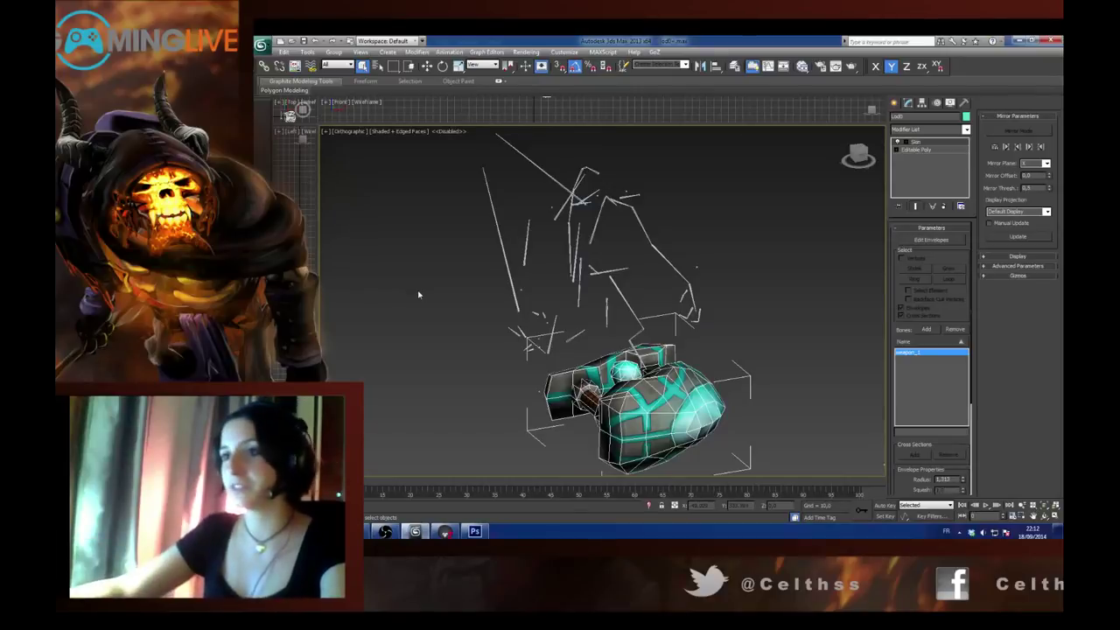
{"action": "middle_click_drag", "start_coordinate": [683, 205], "coordinate": [672, 224], "text": "alt"}
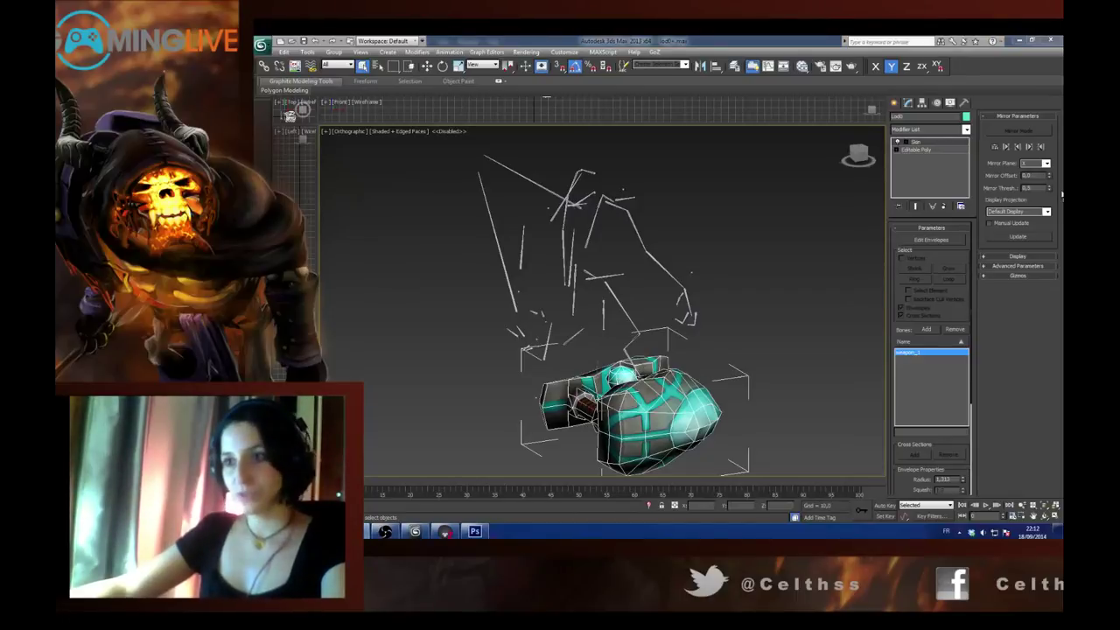
Examine the selected weapon's low-poly mesh and stone texture up close from the front, side and back.
{"action": "left_click", "coordinate": [775, 275]}
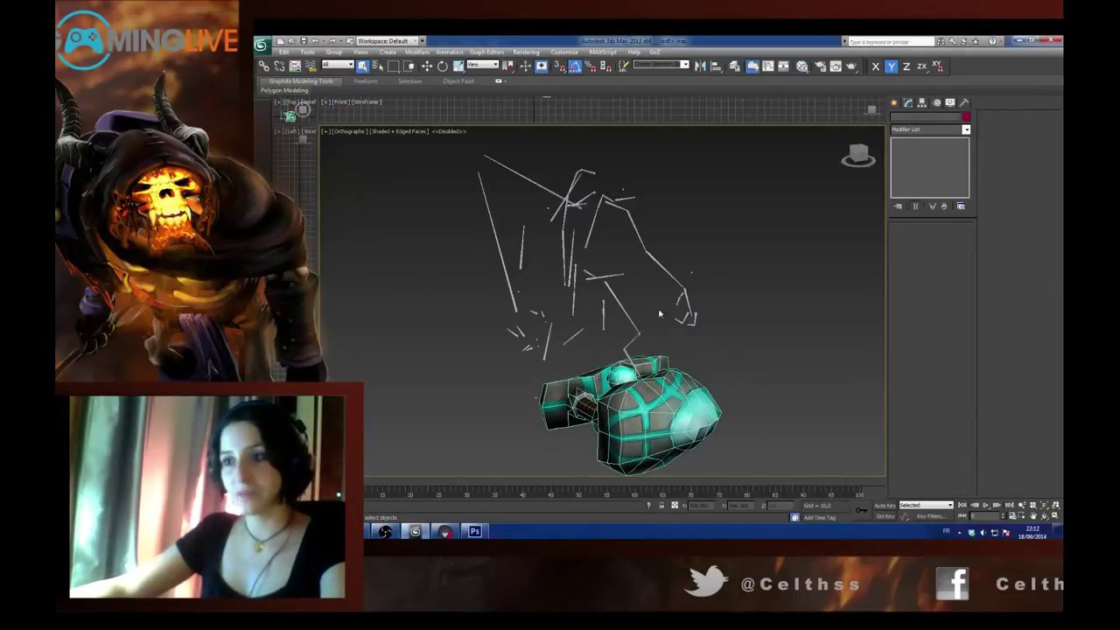
{"action": "left_click", "coordinate": [653, 413]}
{"action": "middle_click_drag", "start_coordinate": [499, 372], "coordinate": [478, 365], "text": "alt"}
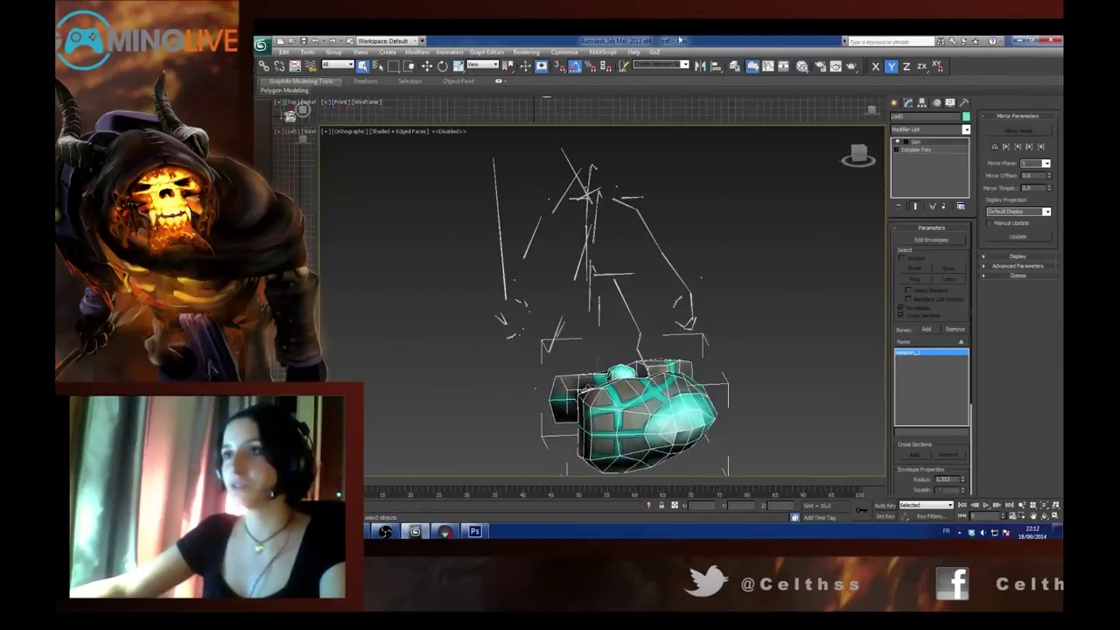
{"action": "mouse_move", "coordinate": [533, 362]}
{"action": "middle_mouse_down", "text": "alt"}
{"action": "mouse_move", "coordinate": [559, 355]}
{"action": "mouse_move", "coordinate": [516, 357]}
{"action": "middle_mouse_up", "text": "alt"}
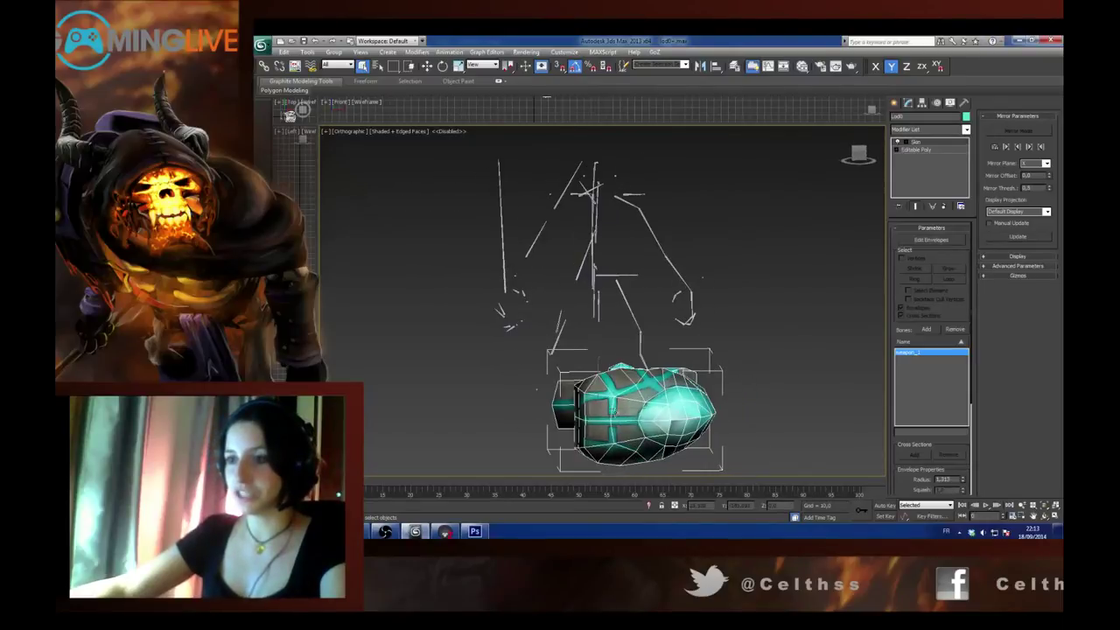
{"action": "middle_click_drag", "start_coordinate": [597, 393], "coordinate": [561, 383], "text": "alt"}
{"action": "scroll", "coordinate": [554, 341], "scroll_direction": "up", "scroll_amount": 4}
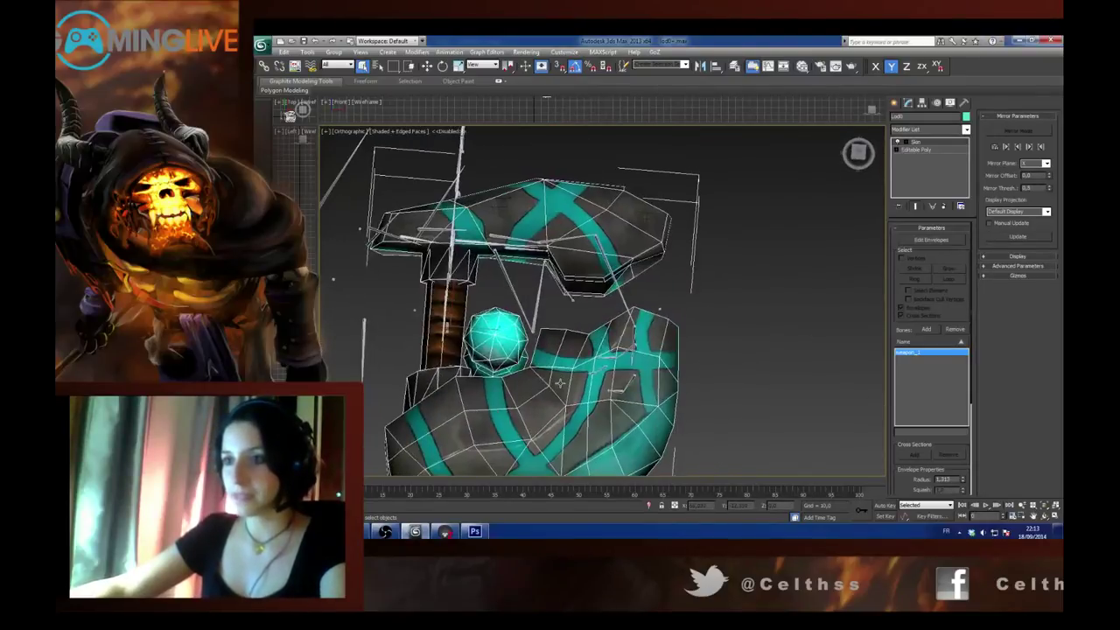
{"action": "mouse_move", "coordinate": [605, 317]}
{"action": "middle_mouse_down", "text": "alt"}
{"action": "mouse_move", "coordinate": [616, 300]}
{"action": "mouse_move", "coordinate": [645, 331]}
{"action": "mouse_move", "coordinate": [545, 336]}
{"action": "mouse_move", "coordinate": [602, 347]}
{"action": "mouse_move", "coordinate": [623, 310]}
{"action": "mouse_move", "coordinate": [591, 325]}
{"action": "middle_mouse_up", "text": "alt"}
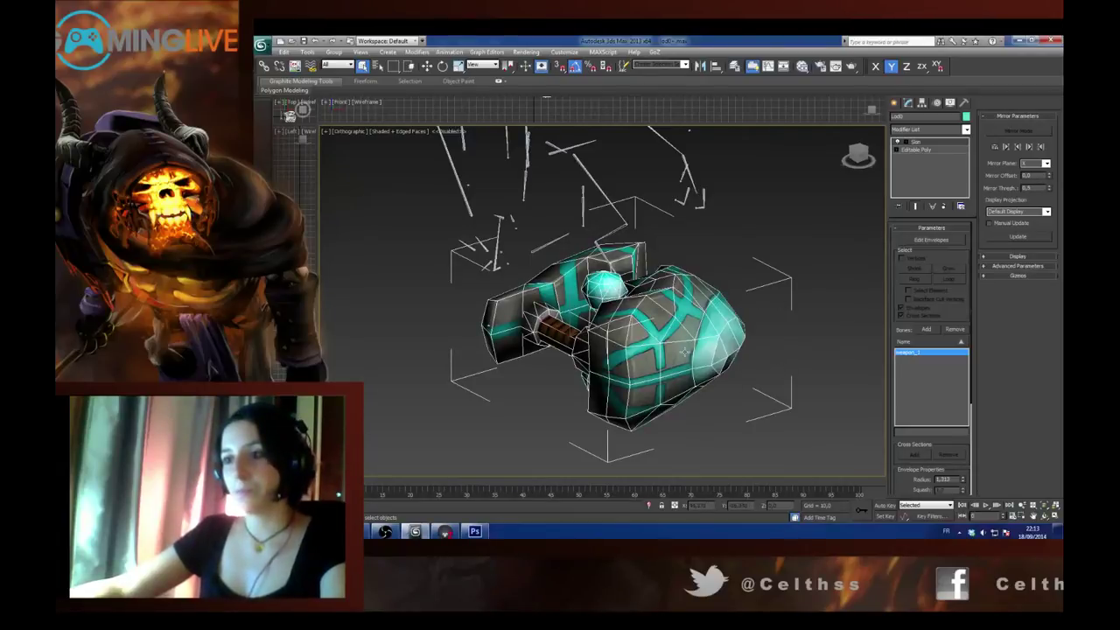
{"action": "middle_click_drag", "start_coordinate": [711, 350], "coordinate": [618, 409], "text": "alt"}
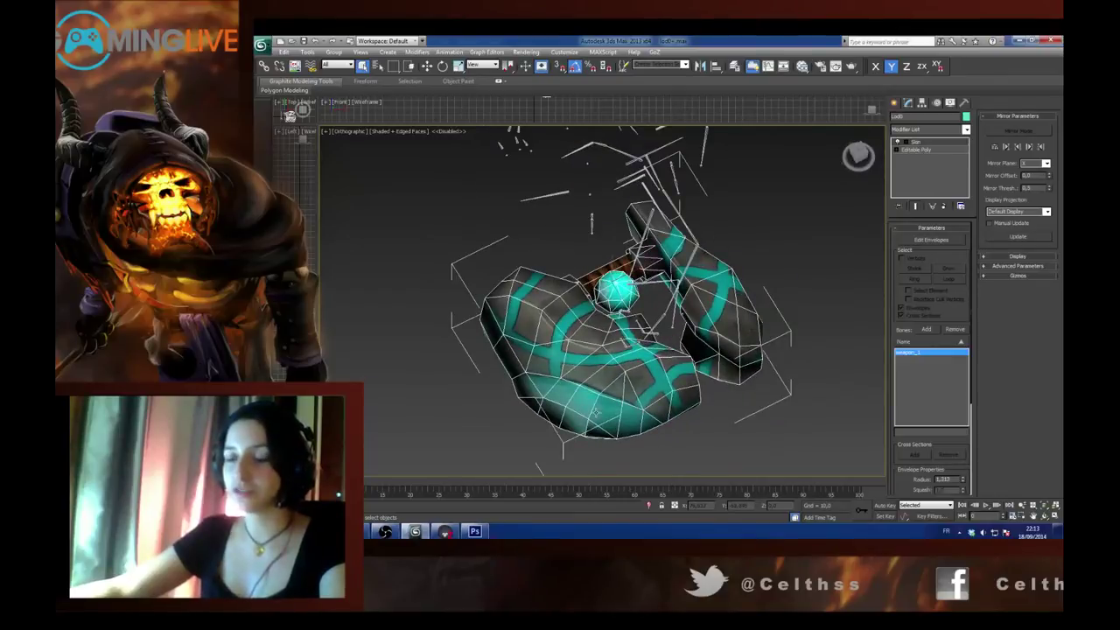
{"action": "middle_click_drag", "start_coordinate": [595, 411], "coordinate": [683, 383], "text": "alt"}
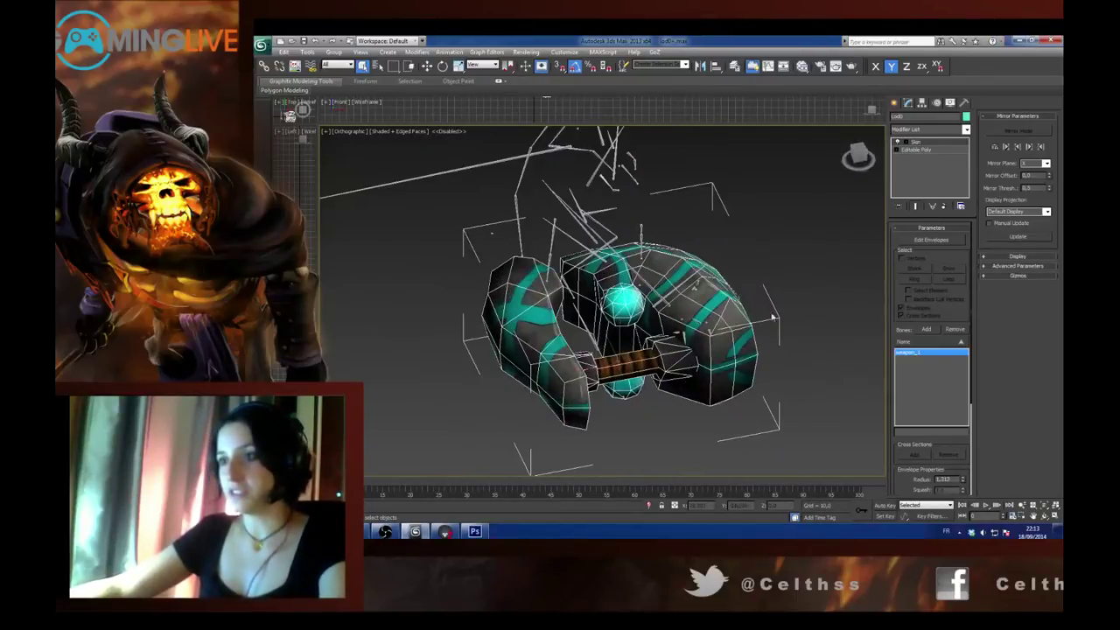
{"action": "middle_click_drag", "start_coordinate": [802, 330], "coordinate": [675, 338], "text": "alt"}
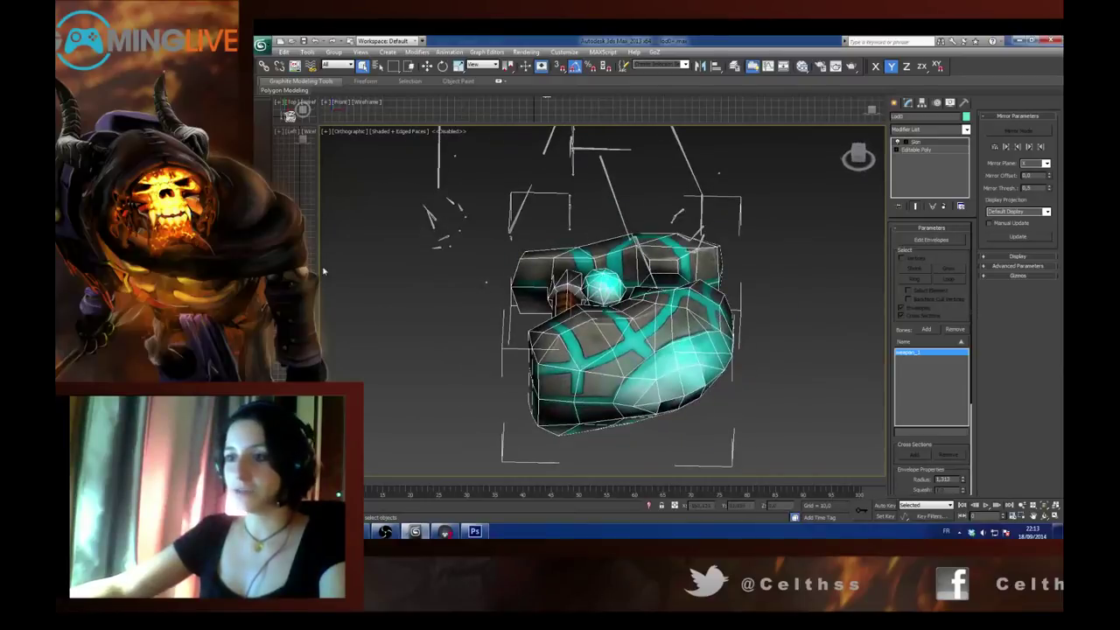
Look over the Reset XForm utility and the pivot adjustment options for the weapon, and return to its modifiers.
{"action": "left_click", "coordinate": [965, 103]}
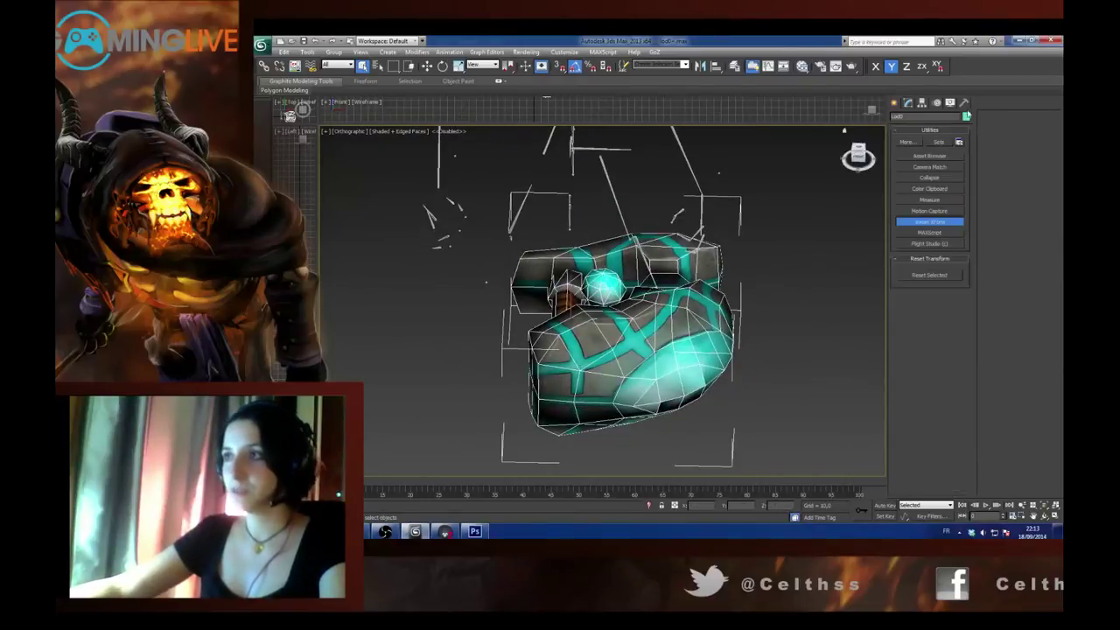
{"action": "left_click", "coordinate": [923, 102]}
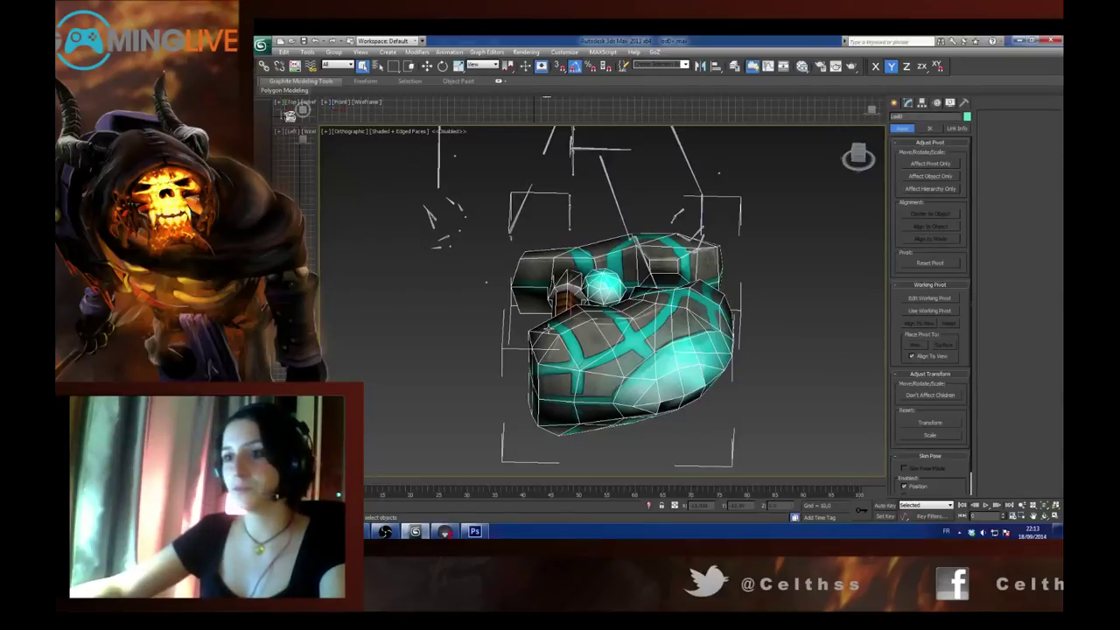
{"action": "left_click", "coordinate": [908, 103]}
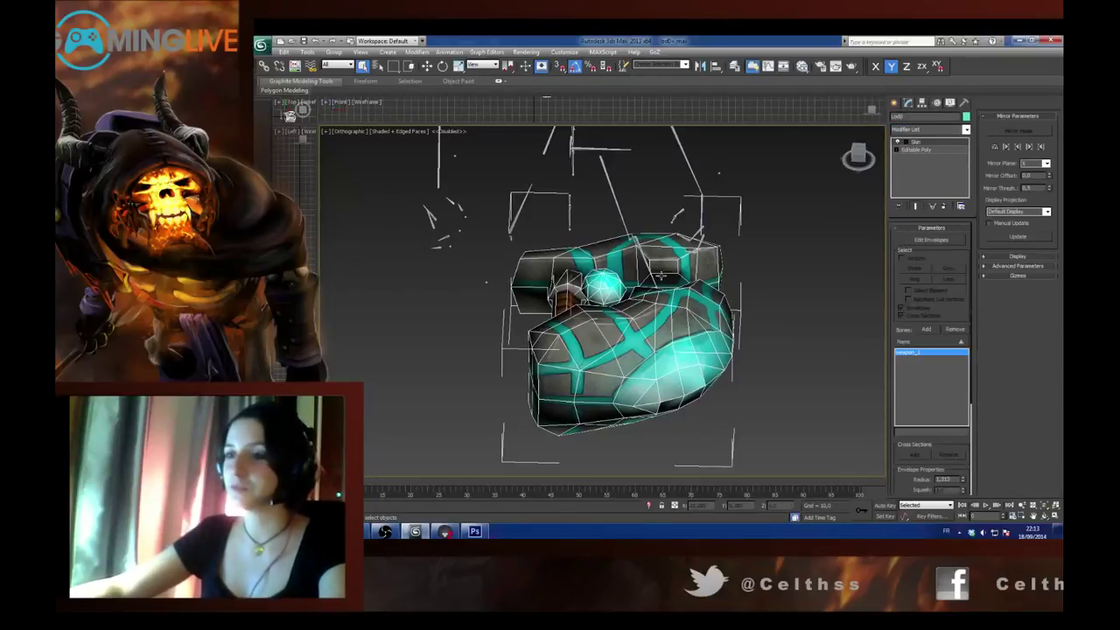
Select all polygons of the weapon in the Editable Poly level beneath its Skin modifier.
{"action": "middle_click_drag", "start_coordinate": [670, 328], "coordinate": [730, 358], "text": "alt"}
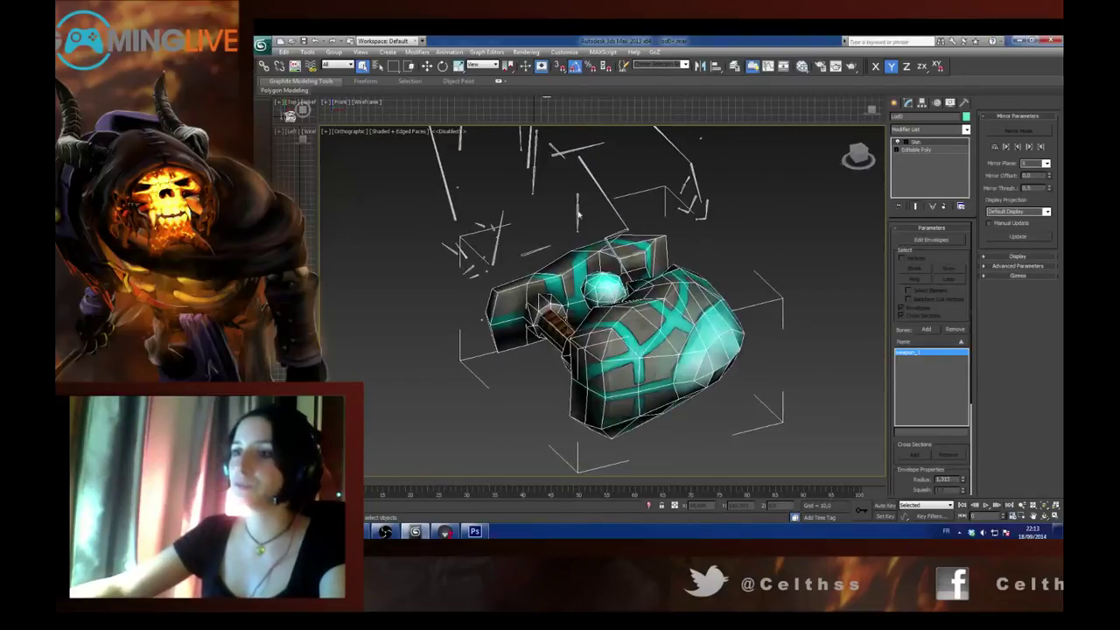
{"action": "middle_click_drag", "start_coordinate": [817, 317], "coordinate": [751, 327], "text": "alt"}
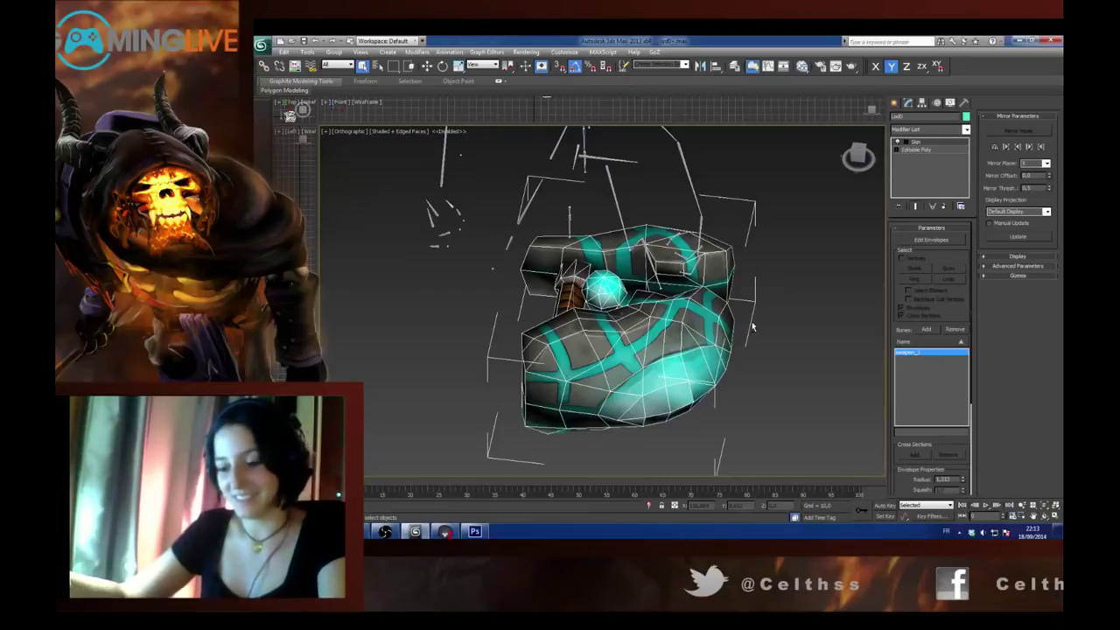
{"action": "middle_click_drag", "start_coordinate": [664, 330], "coordinate": [628, 347], "text": "alt"}
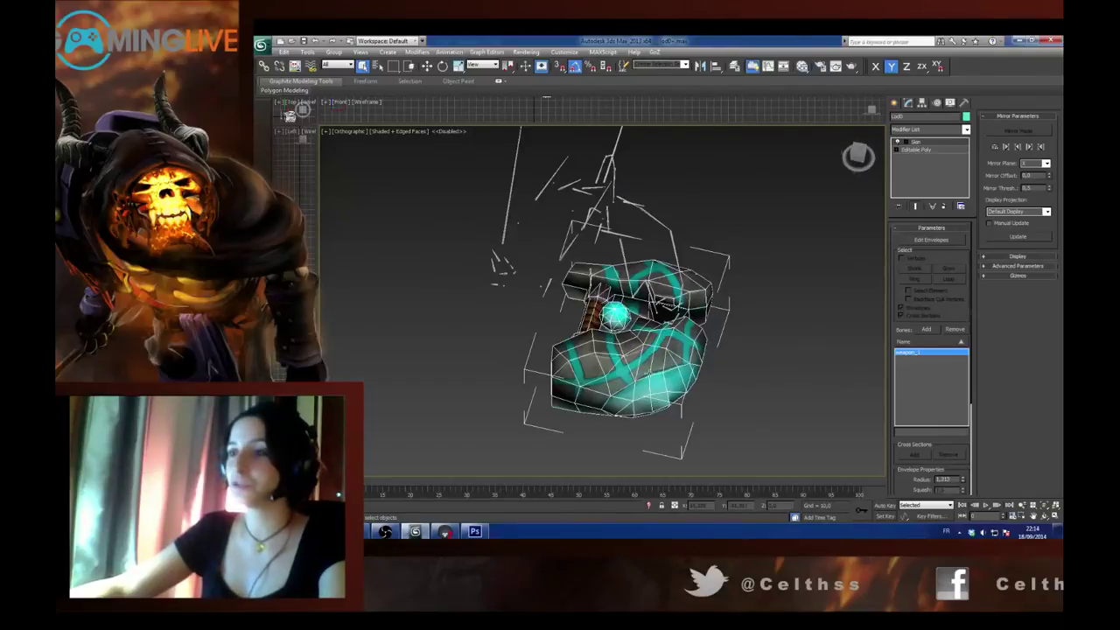
{"action": "middle_click_drag", "start_coordinate": [652, 367], "coordinate": [748, 341], "text": "alt"}
{"action": "left_click", "coordinate": [916, 151]}
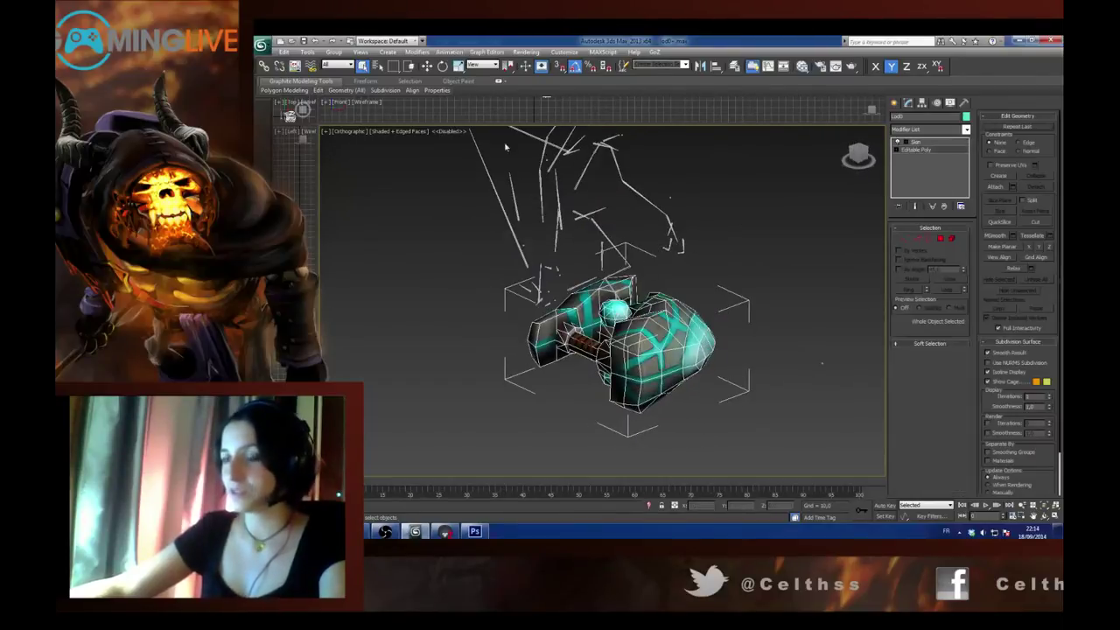
{"action": "left_click", "coordinate": [941, 240]}
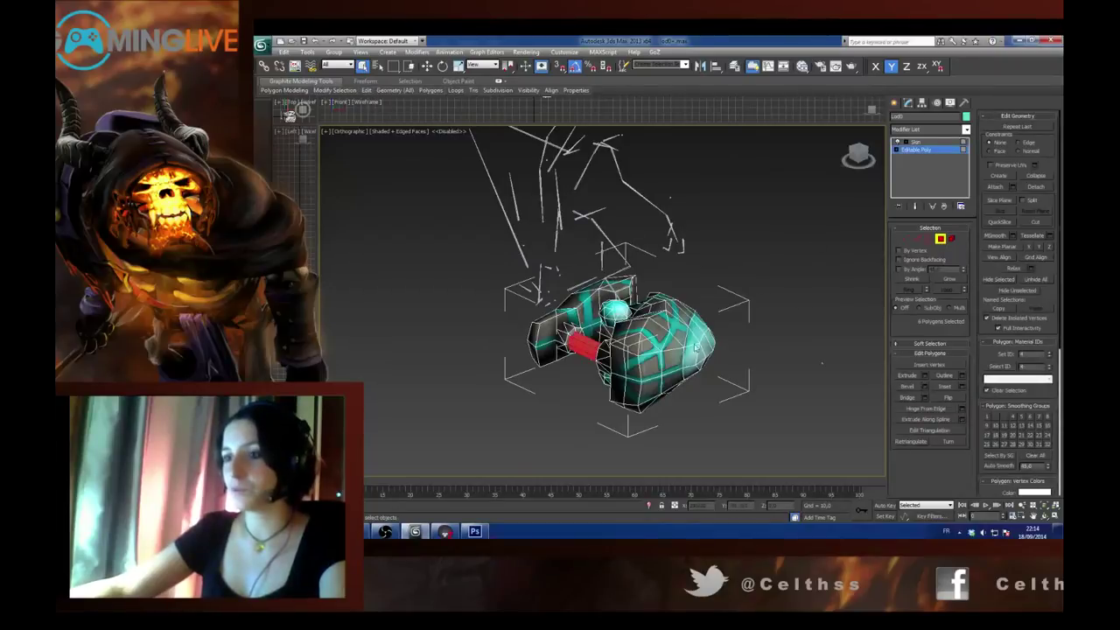
{"action": "key", "text": "ctrl+a"}
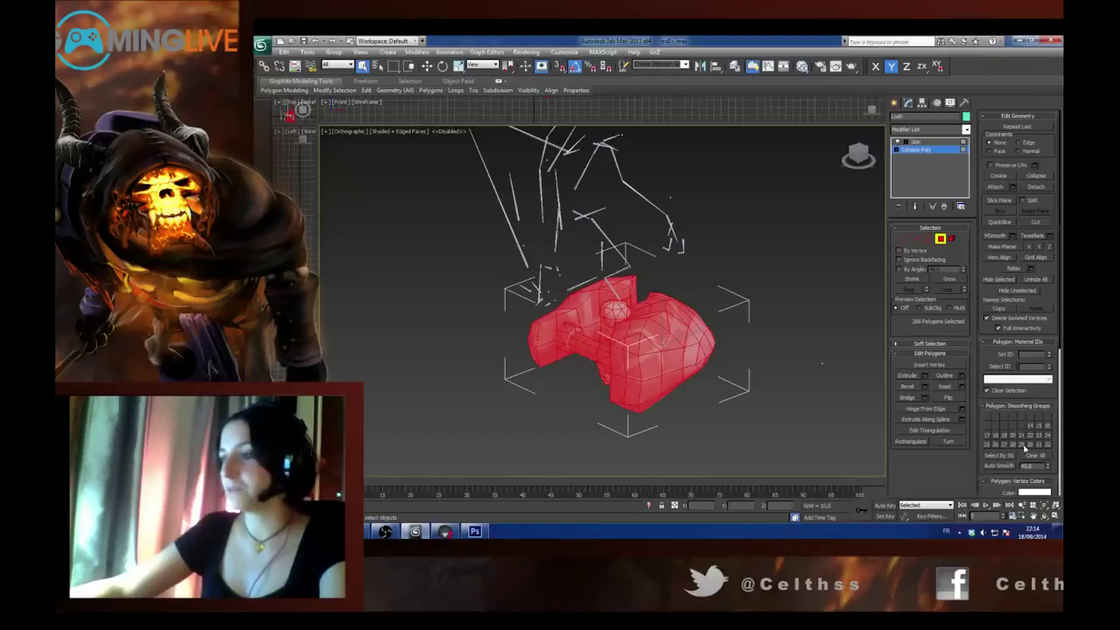
Examine the smoothing groups of the weapon's polygons with all of them selected, then clear the selection.
{"action": "scroll", "coordinate": [1037, 434], "scroll_direction": "up", "scroll_amount": 2}
{"action": "scroll", "coordinate": [1010, 435], "scroll_direction": "down", "scroll_amount": 1}
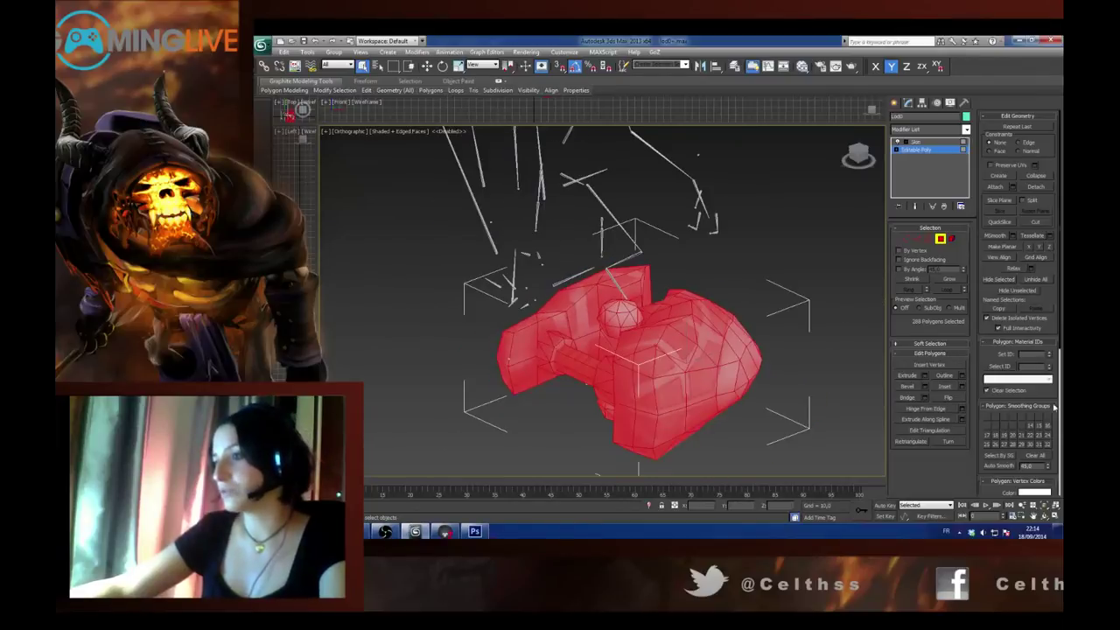
{"action": "left_click_drag", "start_coordinate": [1052, 397], "coordinate": [1049, 242]}
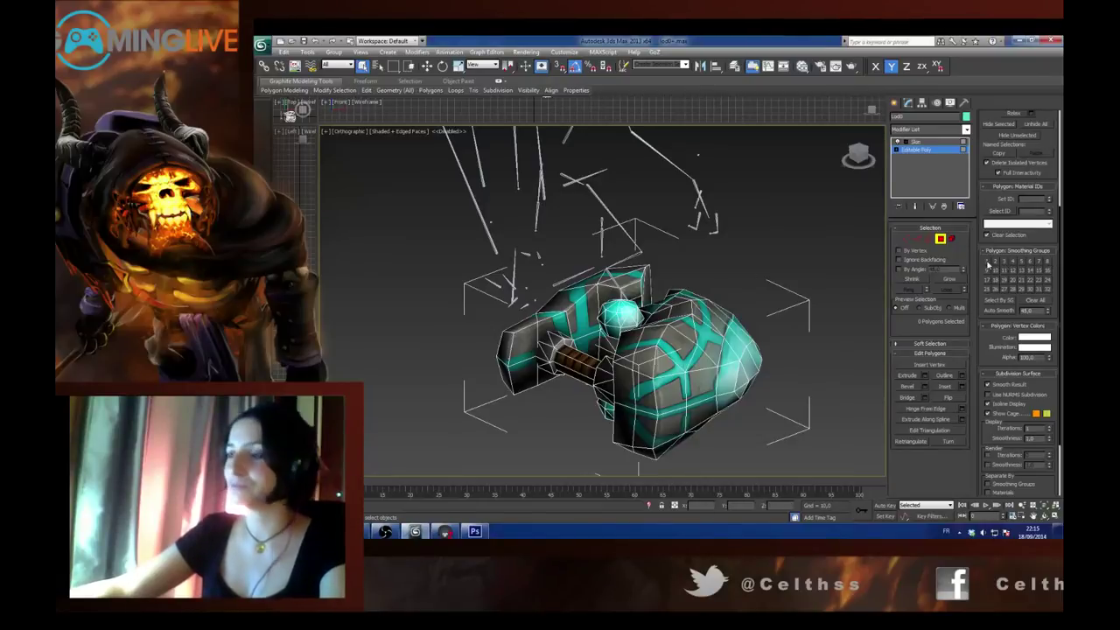
{"action": "key", "text": "ctrl+a"}
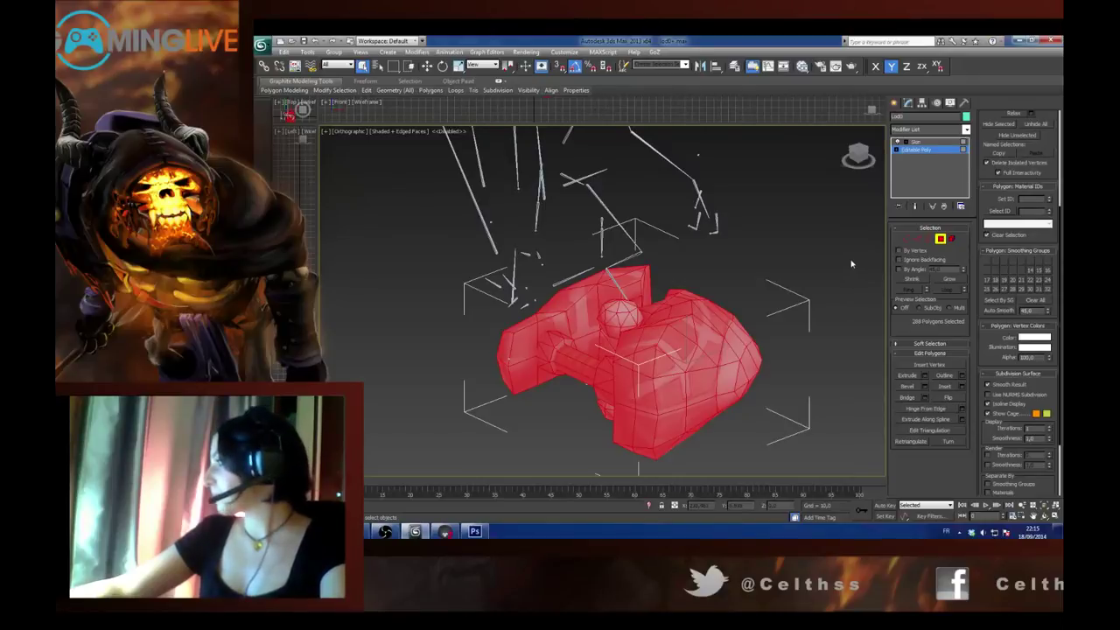
{"action": "left_click", "coordinate": [796, 271]}
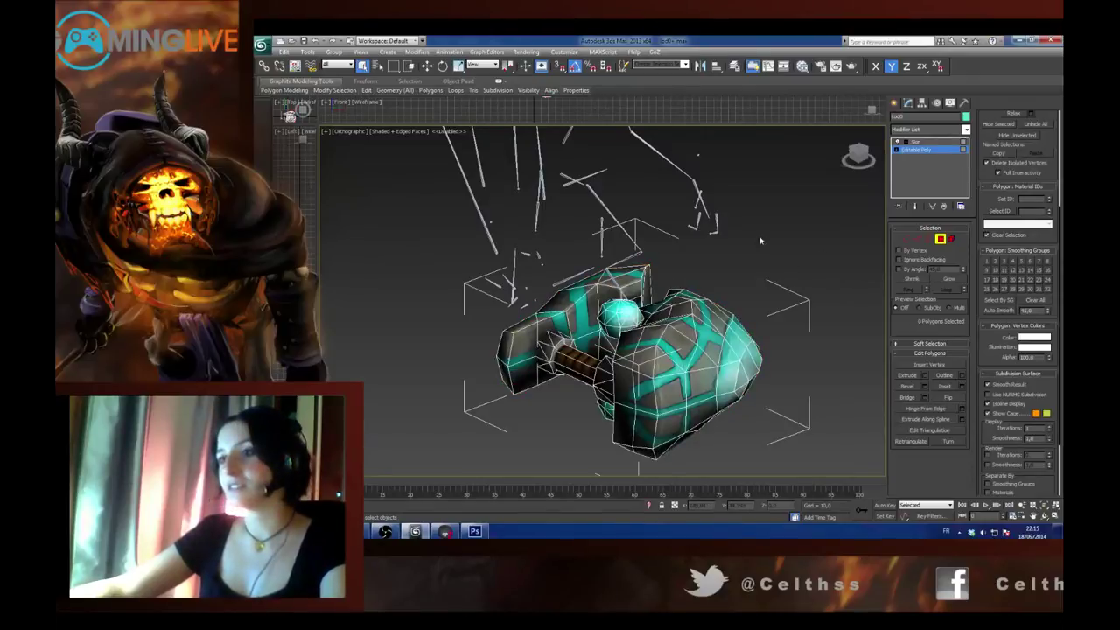
Clear the smoothing groups of all the weapon's polygons and assign them all to smoothing group 1.
{"action": "key", "text": "ctrl+a"}
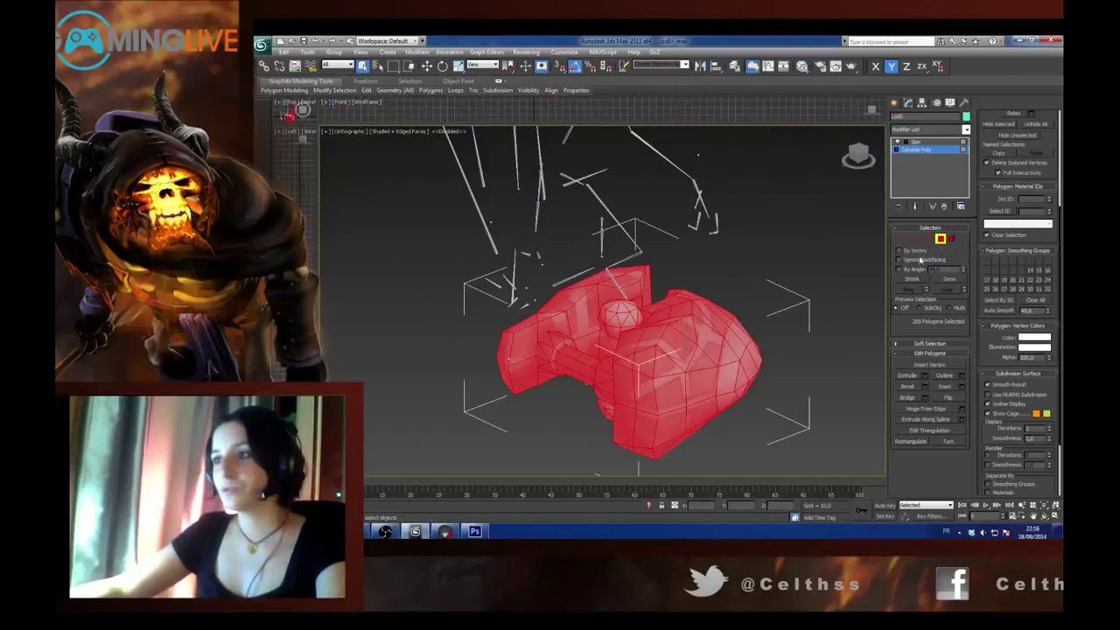
{"action": "left_click", "coordinate": [1031, 302]}
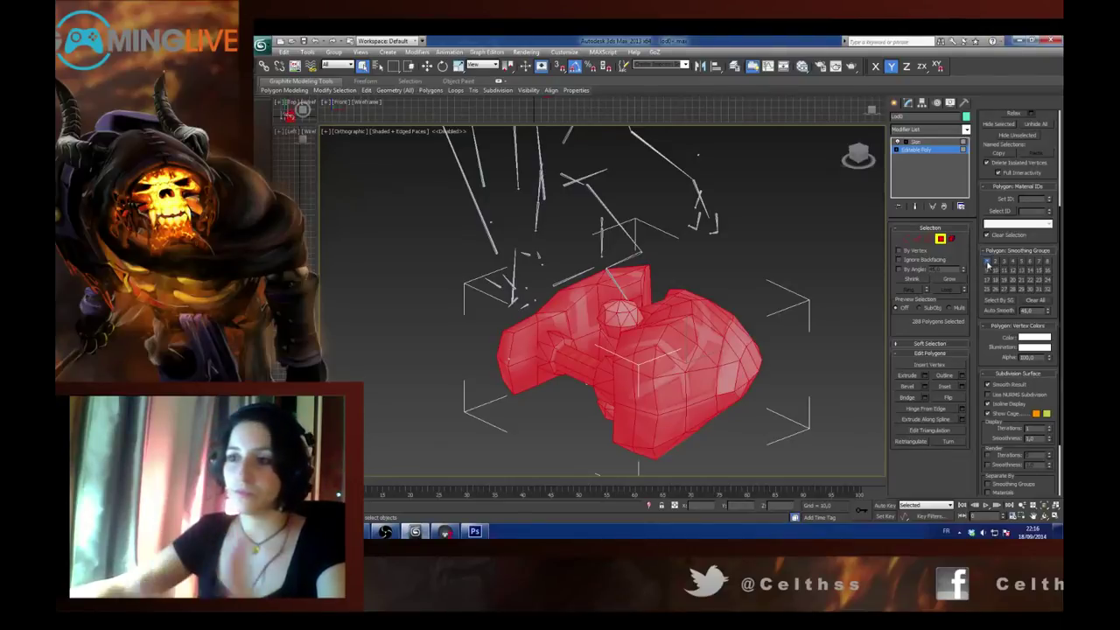
{"action": "left_click", "coordinate": [791, 300]}
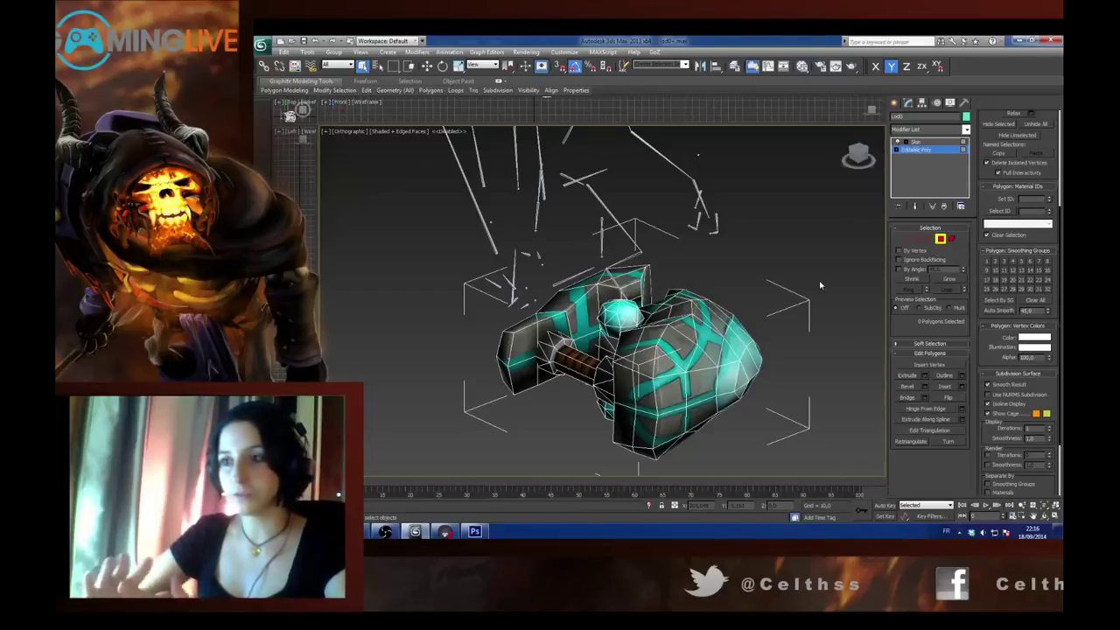
Select the inner side polygons of the weapon's narrow stone half and move them from smoothing group 1 to group 2.
{"action": "left_click", "coordinate": [516, 341]}
{"action": "mouse_move", "coordinate": [550, 358]}
{"action": "middle_mouse_down", "text": "alt"}
{"action": "mouse_move", "coordinate": [612, 315]}
{"action": "mouse_move", "coordinate": [534, 372]}
{"action": "middle_mouse_up", "text": "alt"}
{"action": "scroll", "coordinate": [511, 381], "scroll_direction": "up", "scroll_amount": 4}
{"action": "left_click", "coordinate": [553, 350], "text": "ctrl"}
{"action": "left_click", "coordinate": [602, 267], "text": "ctrl"}
{"action": "middle_click_drag", "start_coordinate": [524, 268], "coordinate": [566, 294], "text": "alt"}
{"action": "middle_click_drag", "start_coordinate": [591, 210], "coordinate": [605, 371], "text": "alt"}
{"action": "left_click", "coordinate": [607, 372], "text": "ctrl"}
{"action": "left_click", "coordinate": [661, 382], "text": "ctrl"}
{"action": "left_click", "coordinate": [655, 283], "text": "ctrl"}
{"action": "middle_click_drag", "start_coordinate": [614, 261], "coordinate": [573, 276], "text": "alt"}
{"action": "middle_click_drag", "start_coordinate": [666, 281], "coordinate": [703, 336], "text": "alt"}
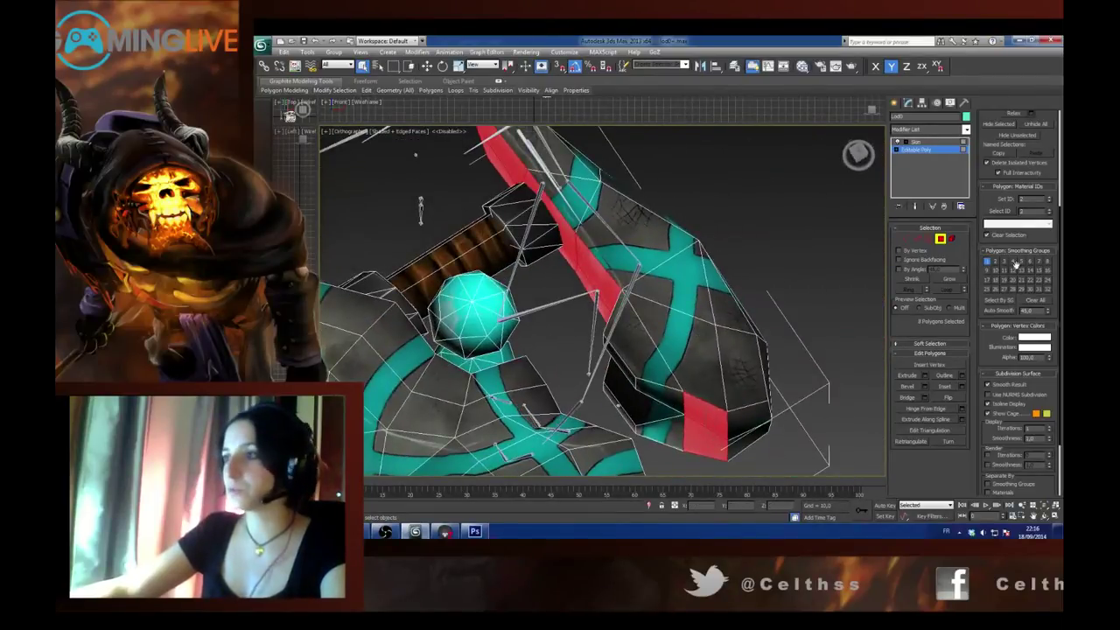
{"action": "left_click", "coordinate": [987, 261]}
{"action": "left_click", "coordinate": [995, 261]}
{"action": "middle_click_drag", "start_coordinate": [714, 291], "coordinate": [652, 250], "text": "alt"}
{"action": "left_click", "coordinate": [612, 180]}
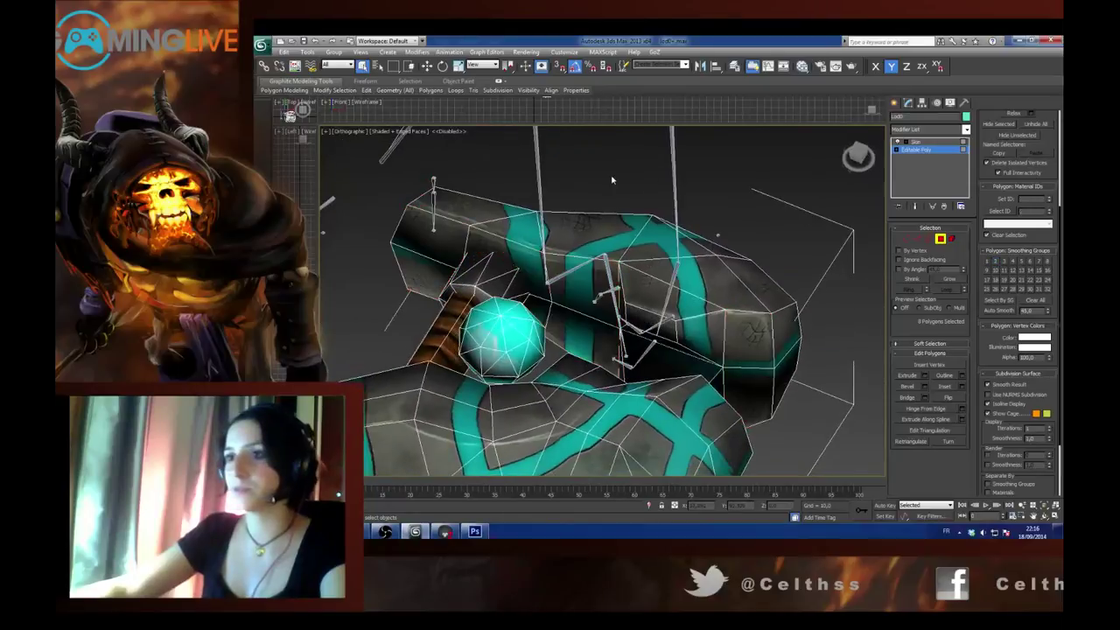
Check the smoothing groups of individual outer and inner polygons on the weapon's narrow stone half.
{"action": "middle_click_drag", "start_coordinate": [582, 279], "coordinate": [654, 298], "text": "alt"}
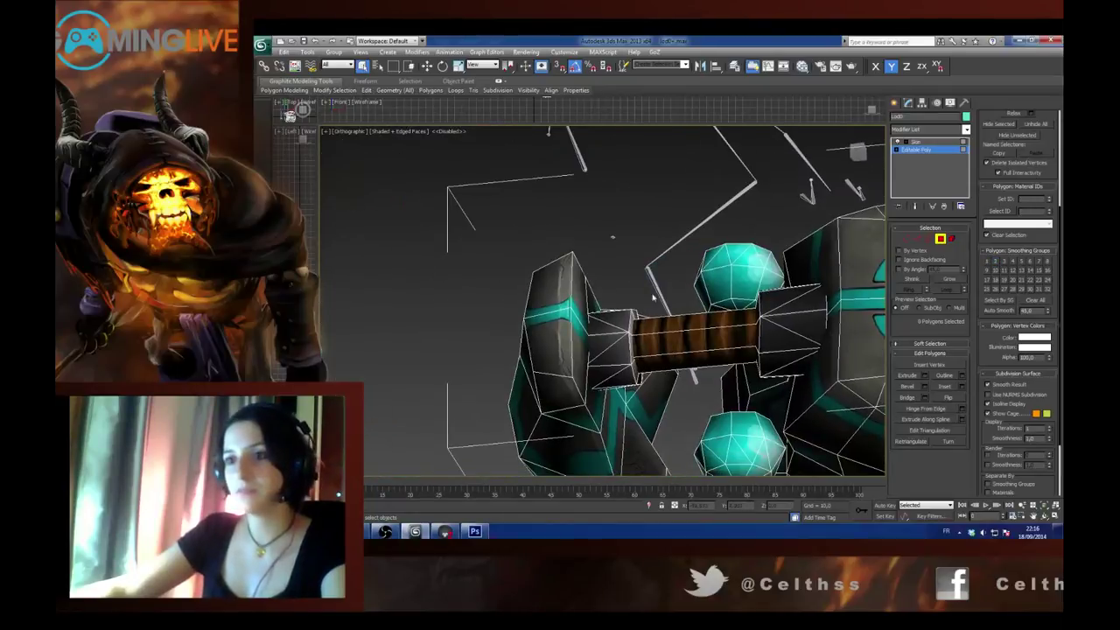
{"action": "left_click", "coordinate": [548, 331]}
{"action": "middle_click_drag", "start_coordinate": [612, 236], "coordinate": [590, 270], "text": "alt"}
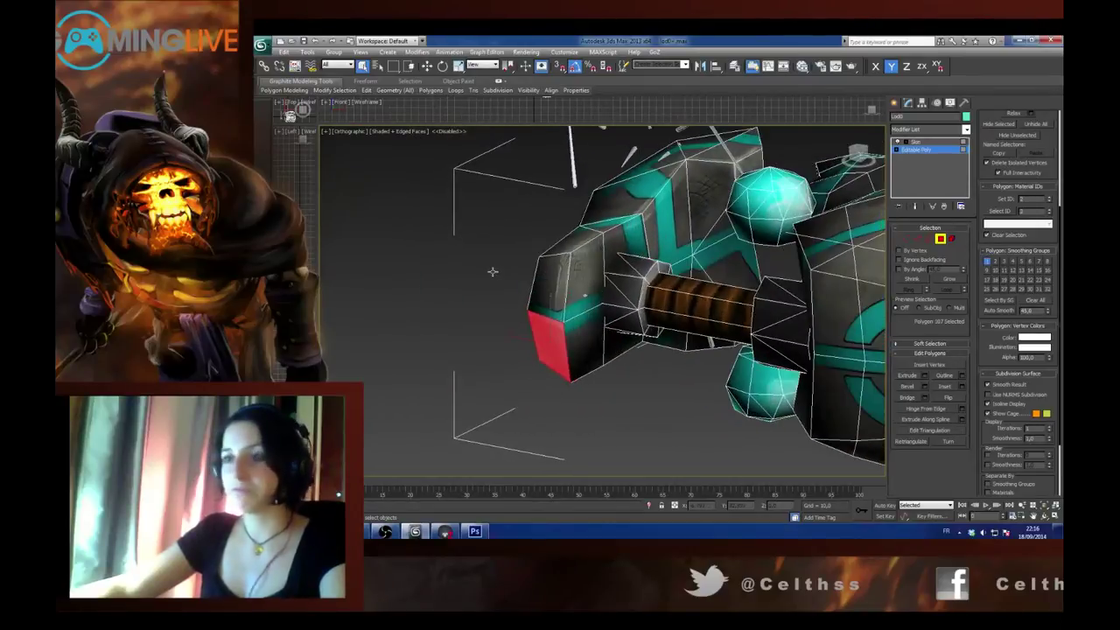
{"action": "left_click", "coordinate": [588, 280]}
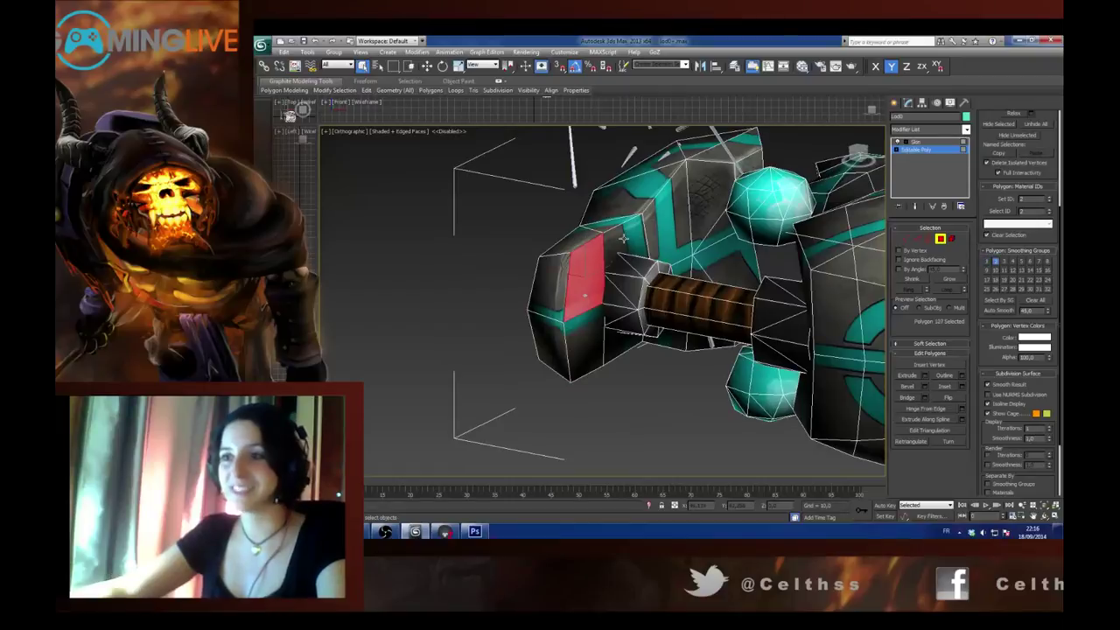
{"action": "left_click", "coordinate": [623, 238]}
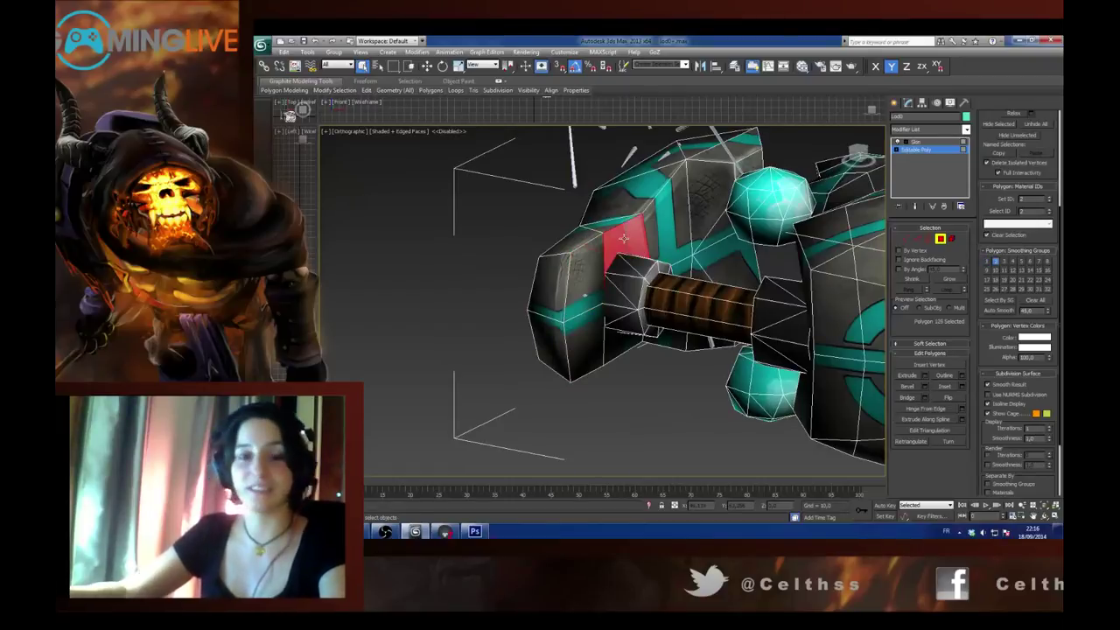
{"action": "left_click", "coordinate": [680, 209]}
{"action": "left_click", "coordinate": [598, 264]}
{"action": "middle_click_drag", "start_coordinate": [599, 265], "coordinate": [613, 382], "text": "alt"}
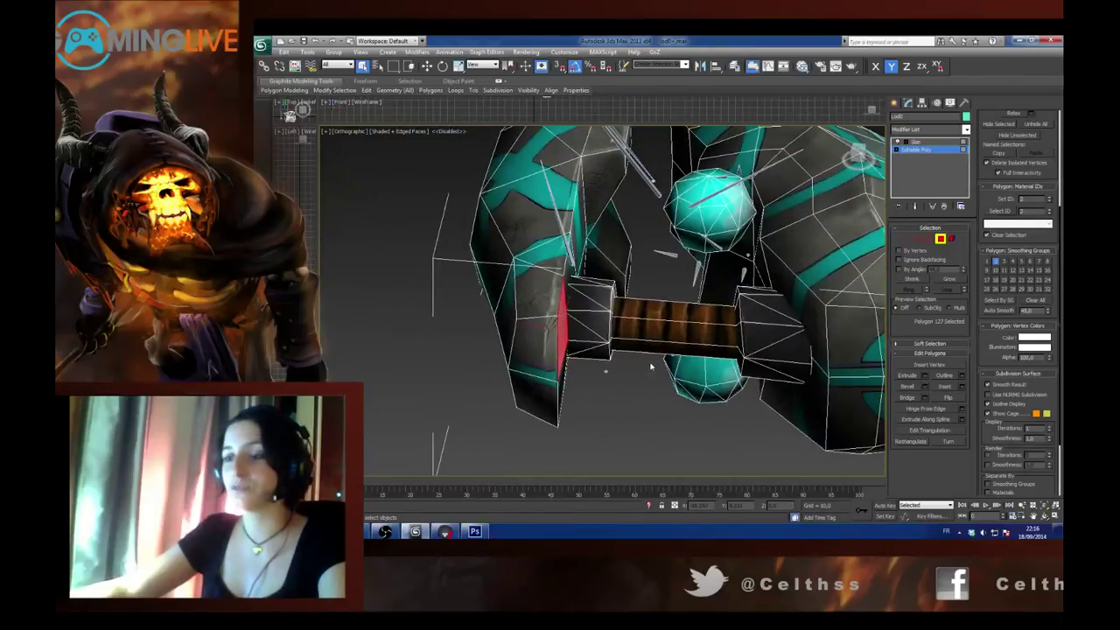
Select the polygons around the dark collars at both ends of the weapon's handle.
{"action": "left_click", "coordinate": [621, 293]}
{"action": "middle_click_drag", "start_coordinate": [621, 294], "coordinate": [600, 303], "text": "alt"}
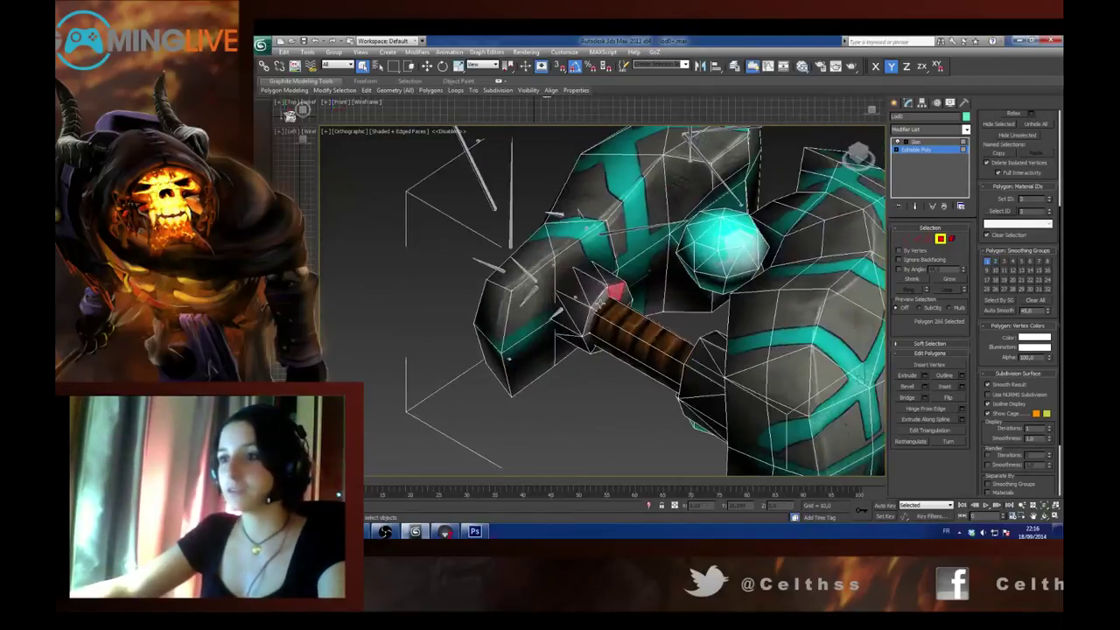
{"action": "left_click", "coordinate": [599, 301]}
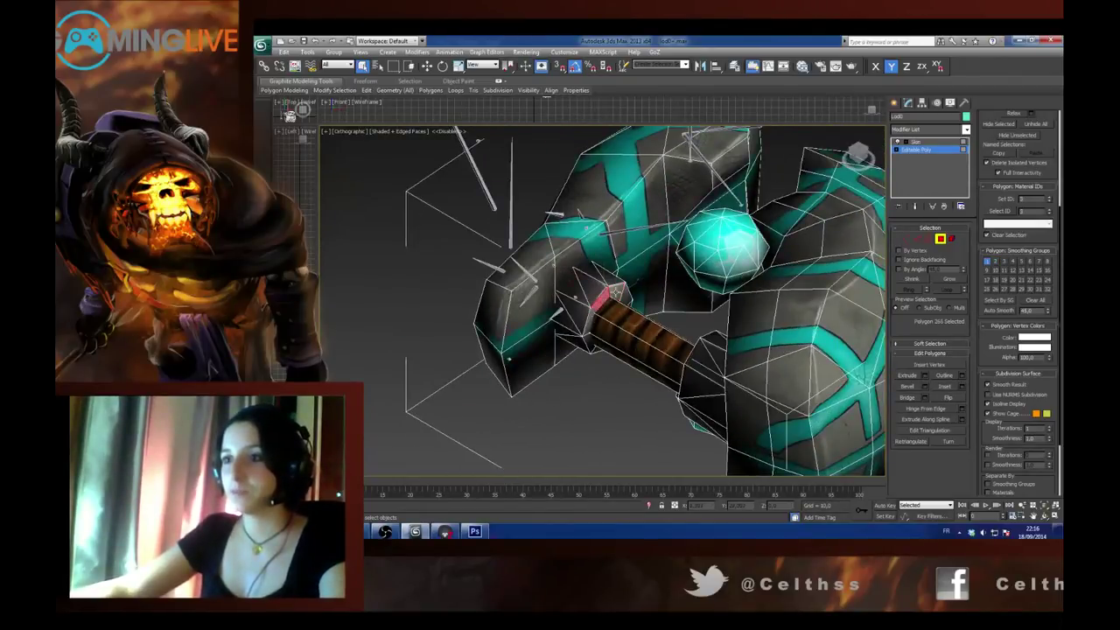
{"action": "left_click", "coordinate": [625, 296], "text": "ctrl"}
{"action": "left_click", "coordinate": [641, 285], "text": "alt"}
{"action": "left_click", "coordinate": [620, 294], "text": "ctrl"}
{"action": "left_click", "coordinate": [632, 294], "text": "ctrl"}
{"action": "left_click", "coordinate": [591, 317], "text": "ctrl"}
{"action": "left_click", "coordinate": [588, 338], "text": "ctrl"}
{"action": "middle_click_drag", "start_coordinate": [588, 342], "coordinate": [712, 380], "text": "alt"}
{"action": "left_click", "coordinate": [601, 345], "text": "ctrl"}
{"action": "left_click", "coordinate": [624, 350], "text": "ctrl"}
{"action": "left_click", "coordinate": [633, 338], "text": "ctrl"}
{"action": "left_click", "coordinate": [724, 306], "text": "ctrl"}
{"action": "left_click", "coordinate": [722, 326], "text": "ctrl"}
{"action": "left_click", "coordinate": [707, 346], "text": "ctrl"}
{"action": "left_click", "coordinate": [689, 348], "text": "ctrl"}
{"action": "left_click", "coordinate": [706, 285], "text": "ctrl"}
{"action": "middle_click_drag", "start_coordinate": [692, 279], "coordinate": [774, 323], "text": "alt"}
{"action": "left_click", "coordinate": [655, 264], "text": "ctrl"}
Select the inner side polygons of the large stone half, from the handle to its tip, and move them from smoothing group 1 to group 2.
{"action": "left_click", "coordinate": [728, 345]}
{"action": "left_click", "coordinate": [623, 331]}
{"action": "left_click", "coordinate": [706, 345], "text": "ctrl"}
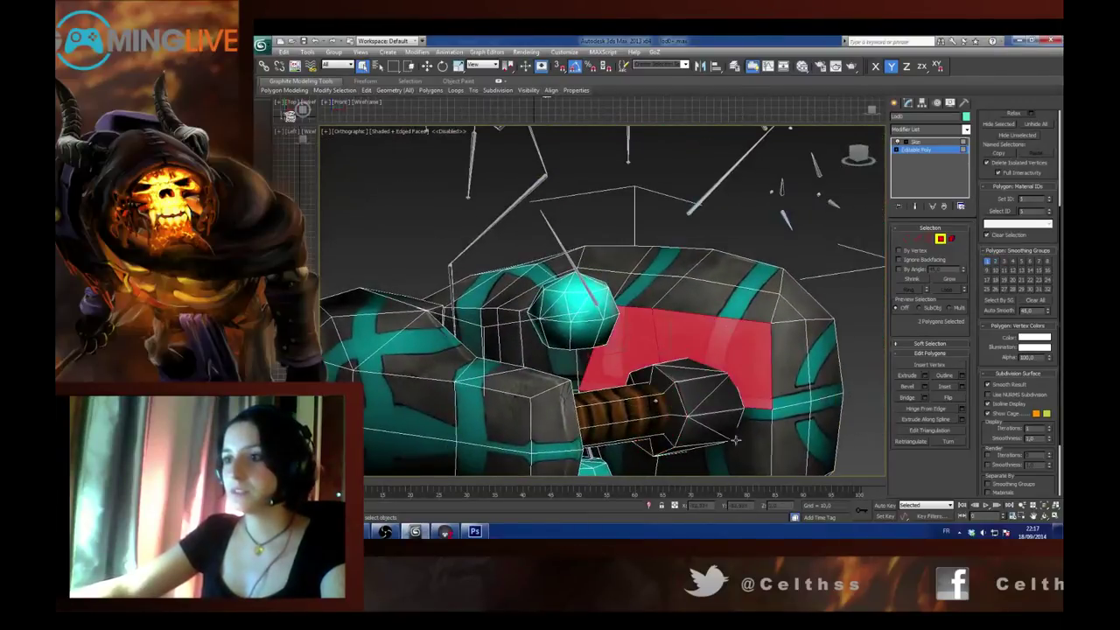
{"action": "left_click", "coordinate": [750, 450], "text": "ctrl"}
{"action": "left_click", "coordinate": [634, 460], "text": "ctrl"}
{"action": "middle_click_drag", "start_coordinate": [633, 459], "coordinate": [662, 333], "text": "alt"}
{"action": "left_click", "coordinate": [527, 394], "text": "ctrl"}
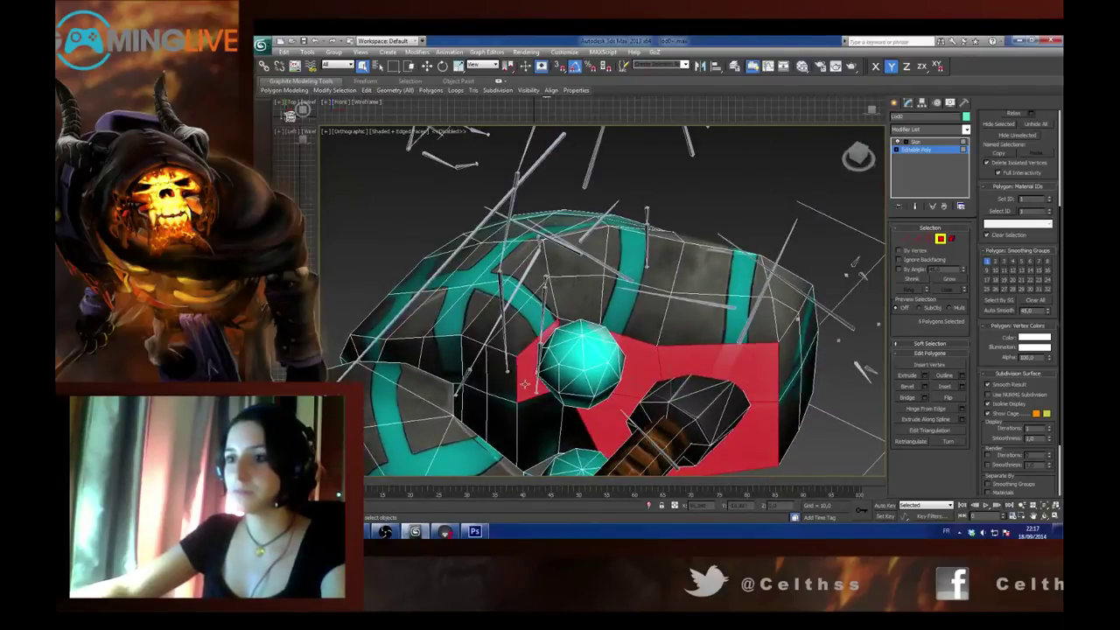
{"action": "left_click", "coordinate": [545, 429], "text": "ctrl"}
{"action": "left_click", "coordinate": [574, 427], "text": "ctrl"}
{"action": "left_click", "coordinate": [494, 374], "text": "ctrl"}
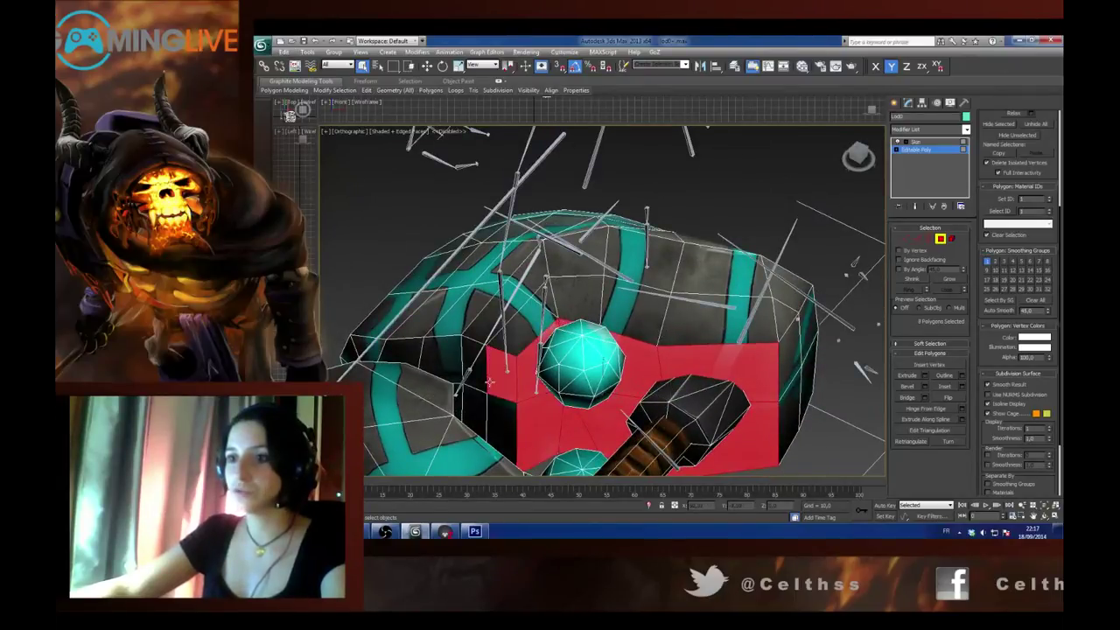
{"action": "left_click", "coordinate": [477, 359], "text": "ctrl"}
{"action": "left_click", "coordinate": [480, 420], "text": "ctrl"}
{"action": "left_click", "coordinate": [497, 420], "text": "ctrl"}
{"action": "left_click", "coordinate": [448, 353], "text": "ctrl"}
{"action": "left_click", "coordinate": [456, 395], "text": "ctrl"}
{"action": "middle_click_drag", "start_coordinate": [456, 395], "coordinate": [664, 302], "text": "alt"}
{"action": "left_click", "coordinate": [601, 367], "text": "ctrl"}
{"action": "left_click", "coordinate": [598, 390], "text": "ctrl"}
{"action": "left_click", "coordinate": [572, 400], "text": "ctrl"}
{"action": "left_click", "coordinate": [556, 387], "text": "ctrl"}
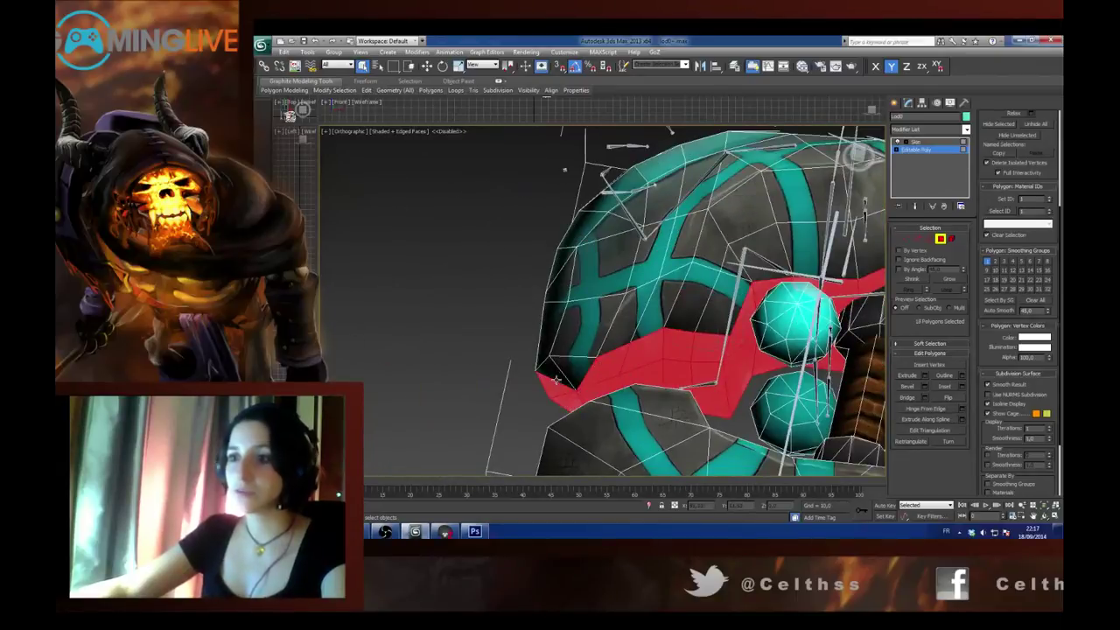
{"action": "left_click", "coordinate": [554, 372], "text": "ctrl"}
{"action": "left_click", "coordinate": [574, 368], "text": "ctrl"}
{"action": "left_click", "coordinate": [990, 261]}
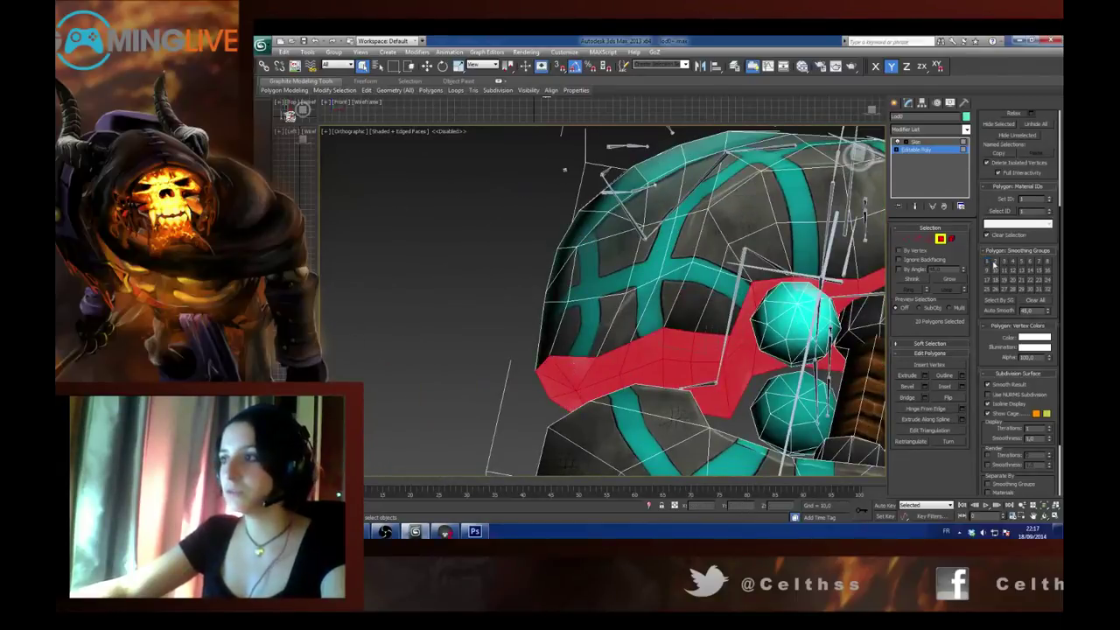
{"action": "left_click", "coordinate": [412, 281]}
Leave polygon editing and return to the weapon's Skin modifier, viewing the whole weapon from the front.
{"action": "middle_click_drag", "start_coordinate": [561, 306], "coordinate": [642, 459]}
{"action": "scroll", "coordinate": [561, 296], "scroll_direction": "down", "scroll_amount": 5}
{"action": "scroll", "coordinate": [676, 362], "scroll_direction": "up", "scroll_amount": 3}
{"action": "scroll", "coordinate": [641, 458], "scroll_direction": "down", "scroll_amount": 2}
{"action": "left_click", "coordinate": [940, 239]}
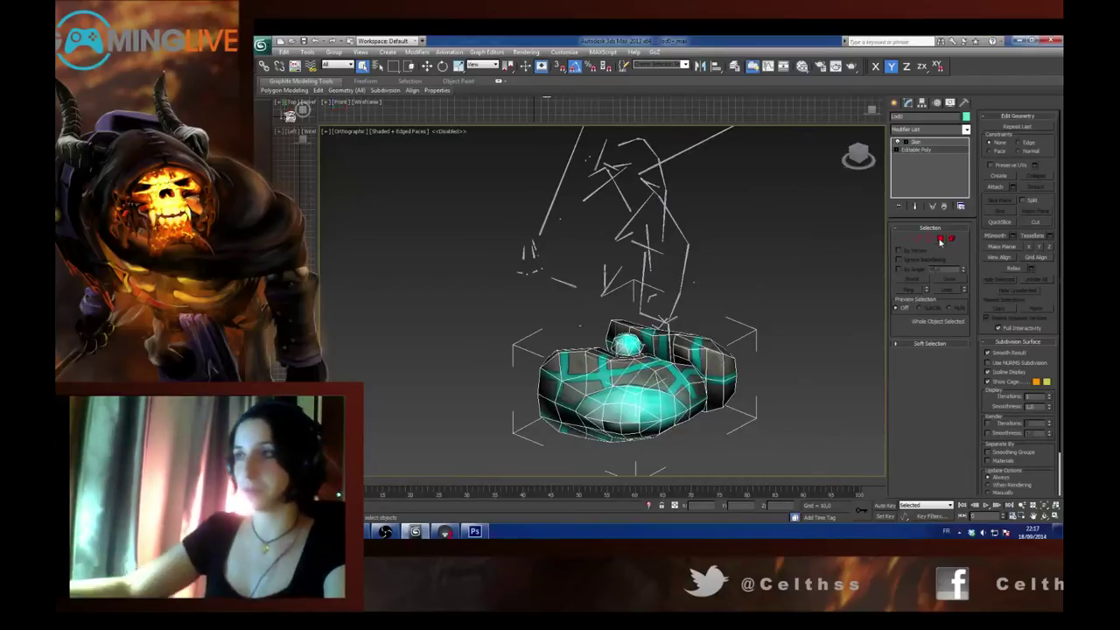
{"action": "left_click", "coordinate": [915, 141]}
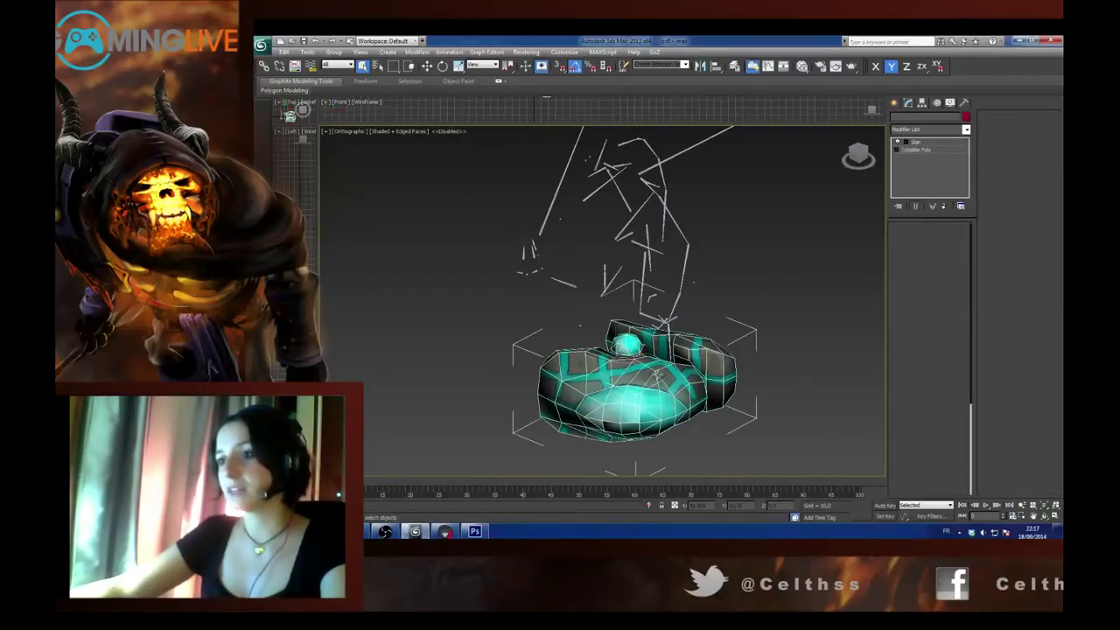
{"action": "middle_click_drag", "start_coordinate": [721, 321], "coordinate": [869, 360], "text": "alt"}
{"action": "scroll", "coordinate": [610, 313], "scroll_direction": "up", "scroll_amount": 3}
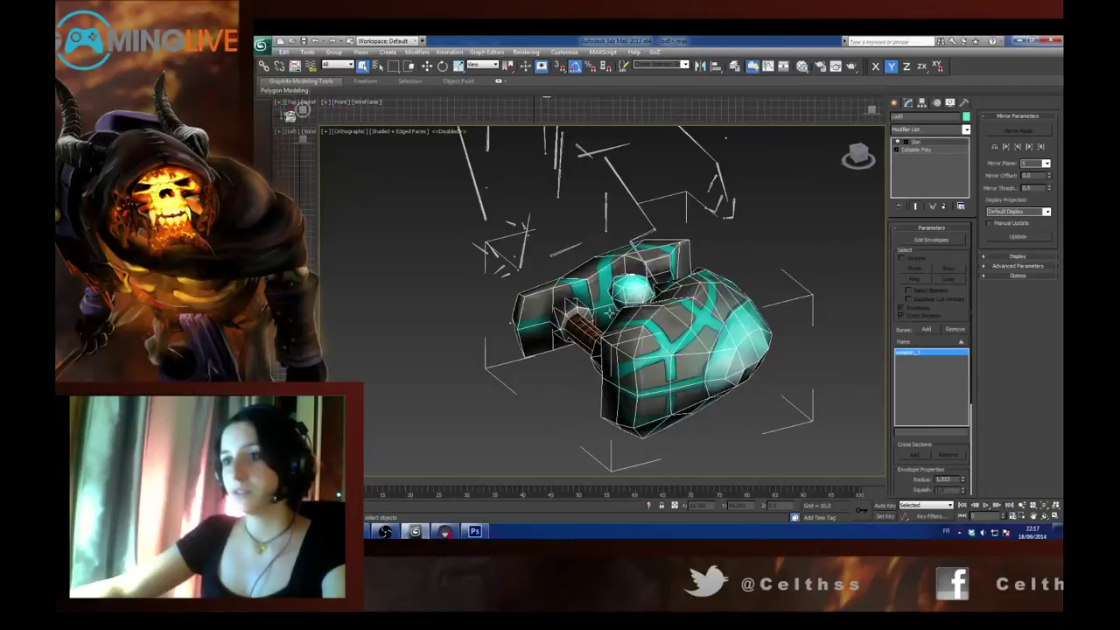
{"action": "middle_click_drag", "start_coordinate": [570, 334], "coordinate": [613, 415], "text": "alt"}
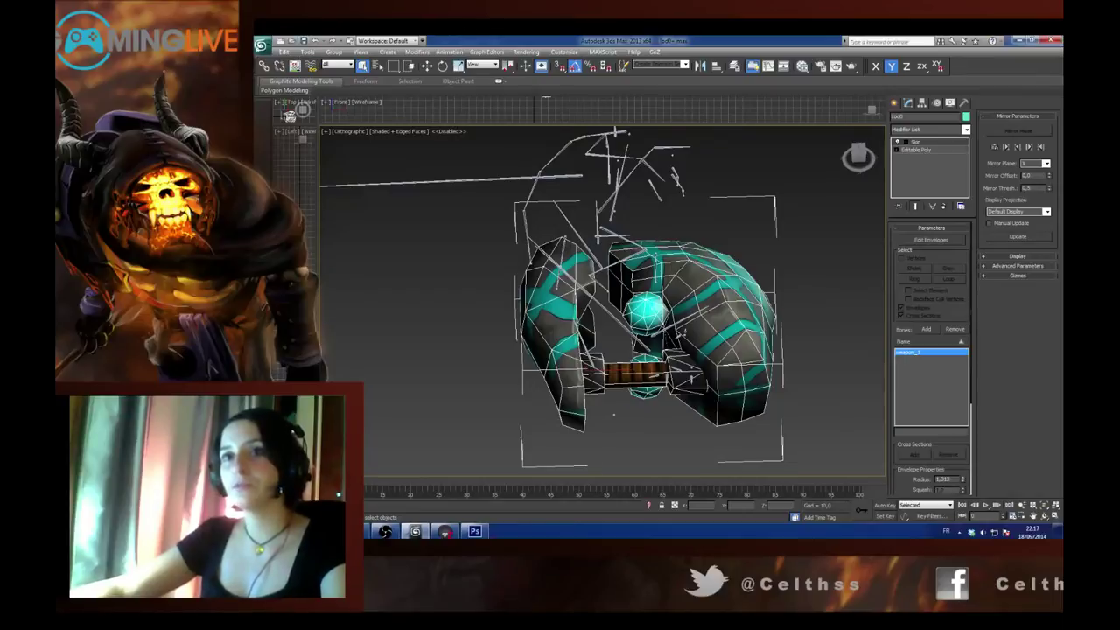
Set up an FBX export of the scene to the Final folder, replacing the existing lod0+ file.
{"action": "left_click", "coordinate": [260, 44]}
{"action": "mouse_move", "coordinate": [301, 193]}
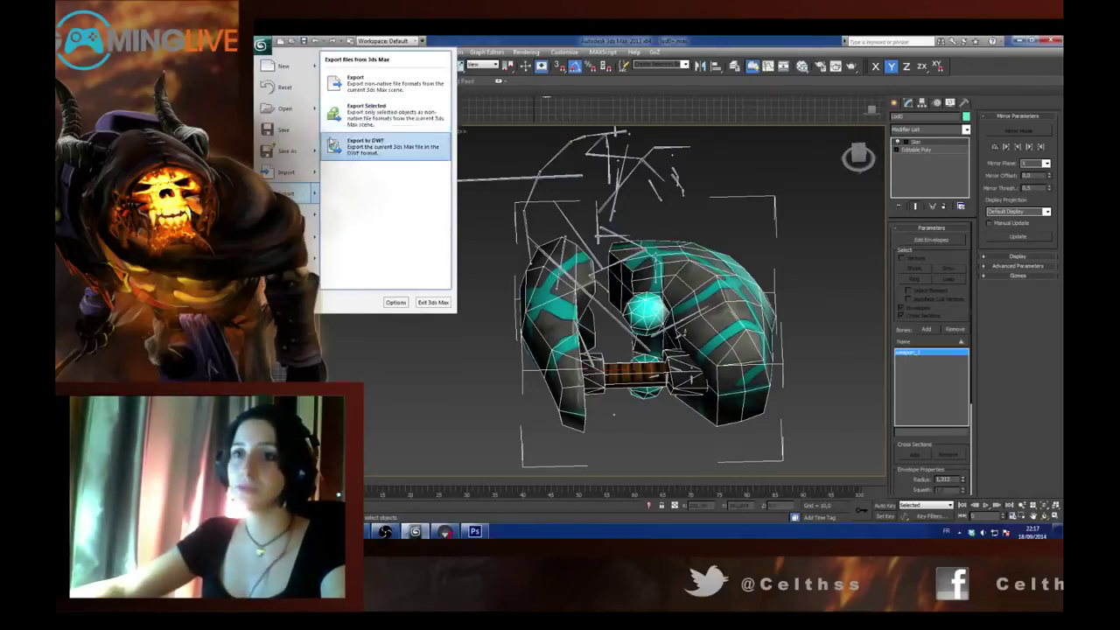
{"action": "left_click", "coordinate": [370, 86]}
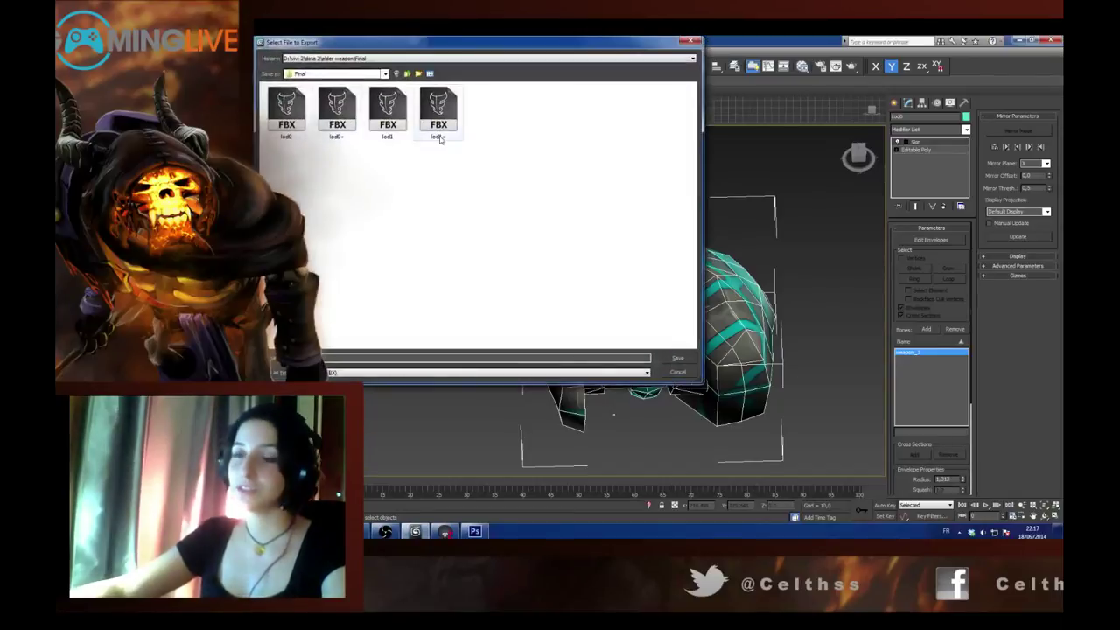
{"action": "left_click_drag", "start_coordinate": [489, 48], "coordinate": [587, 103]}
{"action": "left_click", "coordinate": [428, 162]}
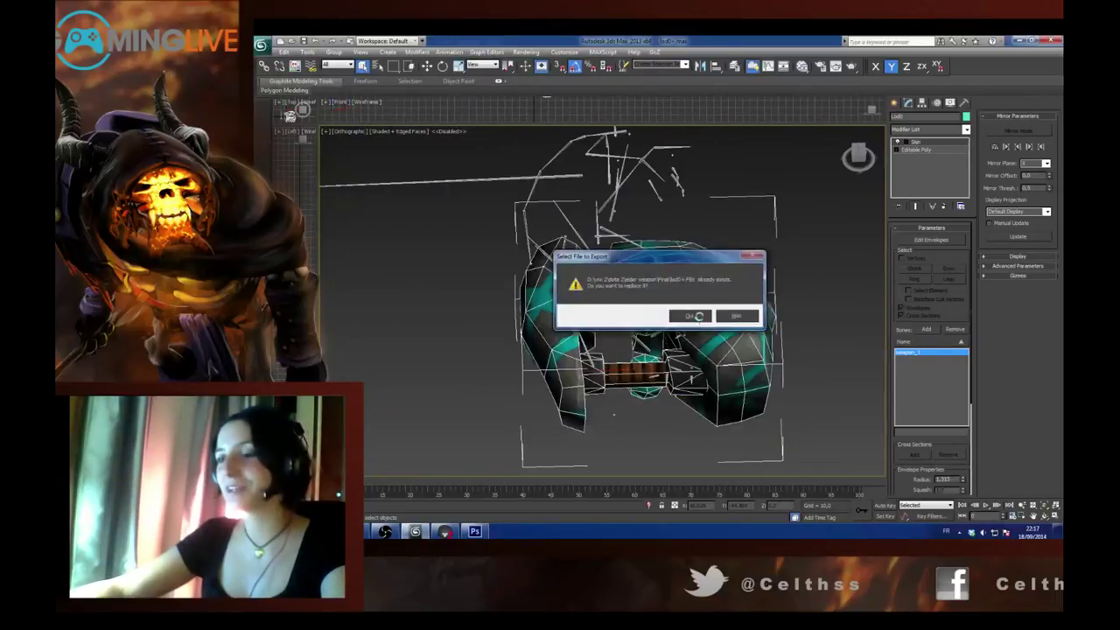
{"action": "left_click", "coordinate": [699, 316]}
{"action": "left_click", "coordinate": [758, 489]}
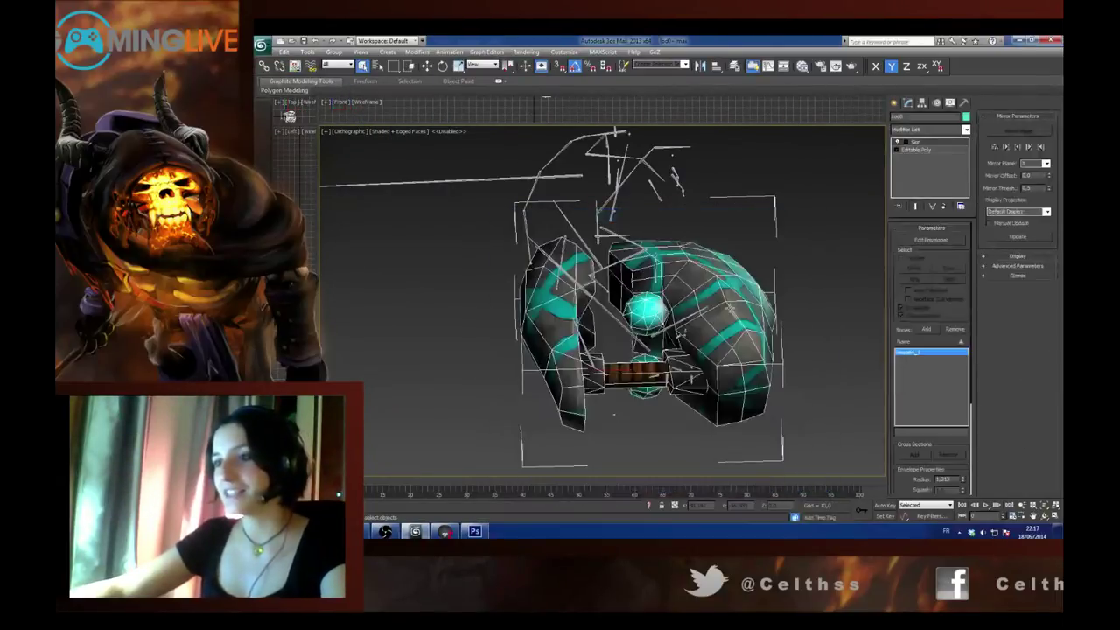
Switch to Photoshop and look through the weapon's normal, mask2, mask1 and color texture documents.
{"action": "left_click", "coordinate": [474, 532]}
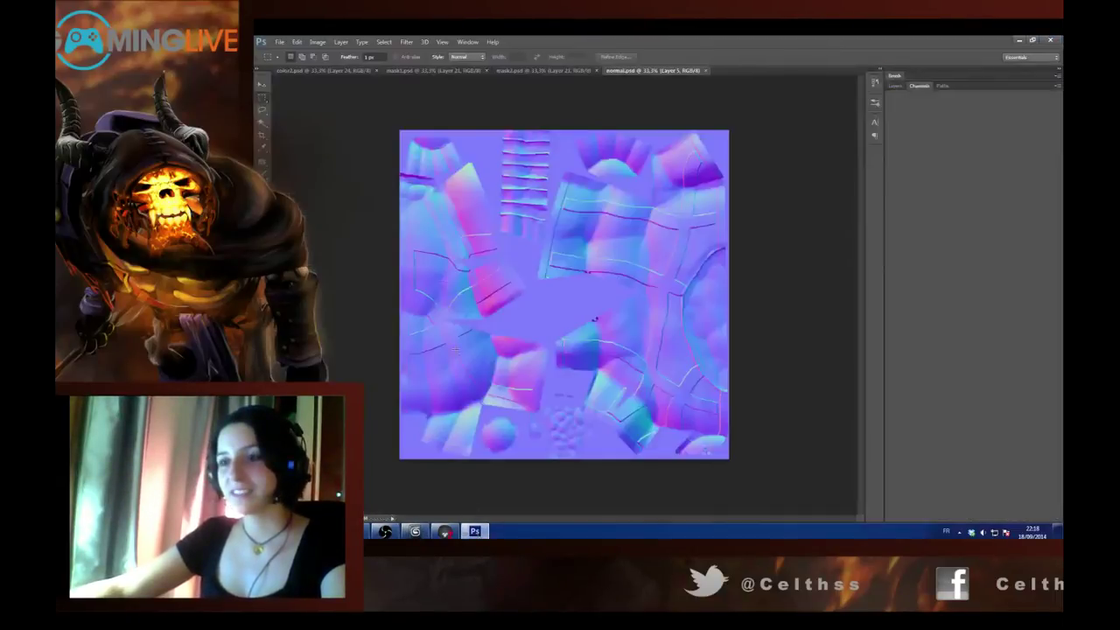
{"action": "left_click", "coordinate": [540, 71]}
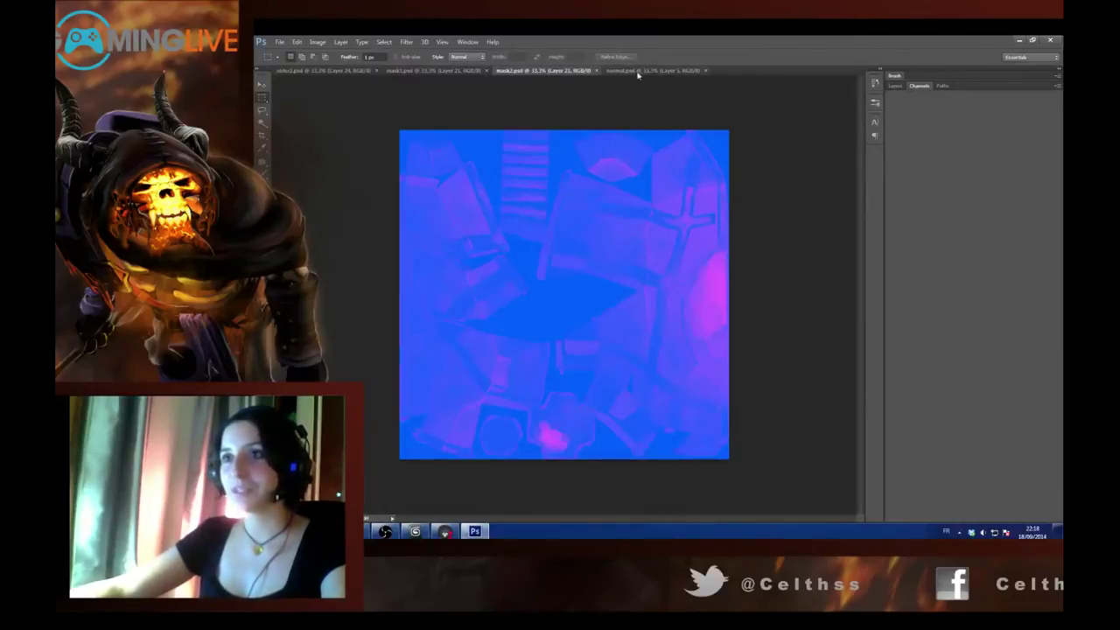
{"action": "left_click", "coordinate": [429, 71]}
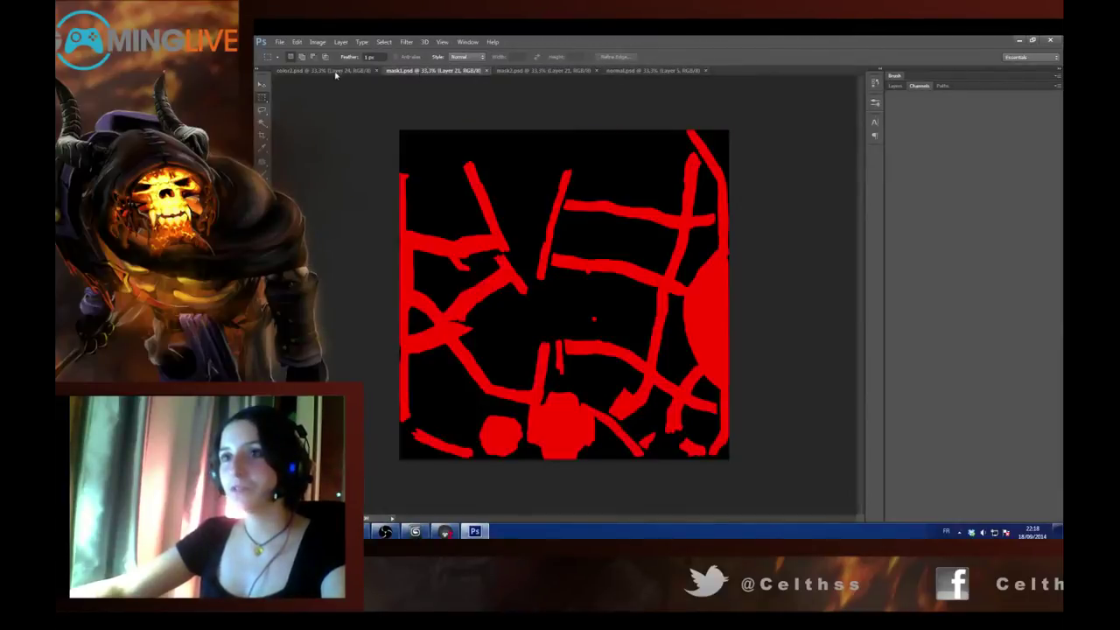
{"action": "left_click", "coordinate": [323, 70]}
Show the layers of the color texture and toggle Layer 24 off and on to compare its effect.
{"action": "left_click", "coordinate": [895, 77]}
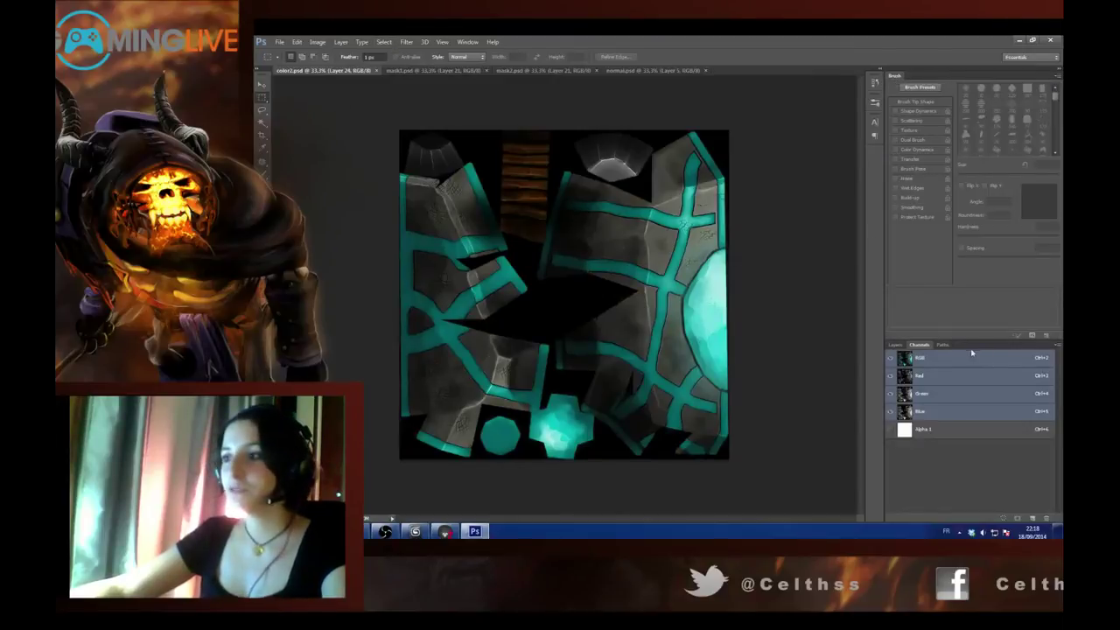
{"action": "left_click", "coordinate": [895, 344]}
{"action": "left_click", "coordinate": [892, 400]}
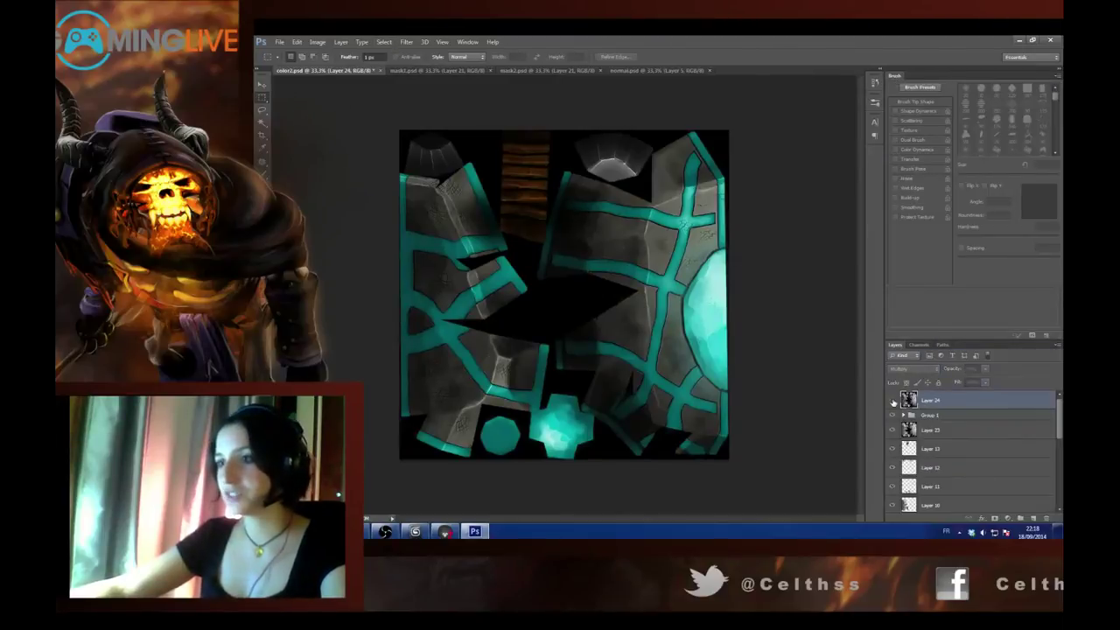
{"action": "left_click", "coordinate": [892, 401]}
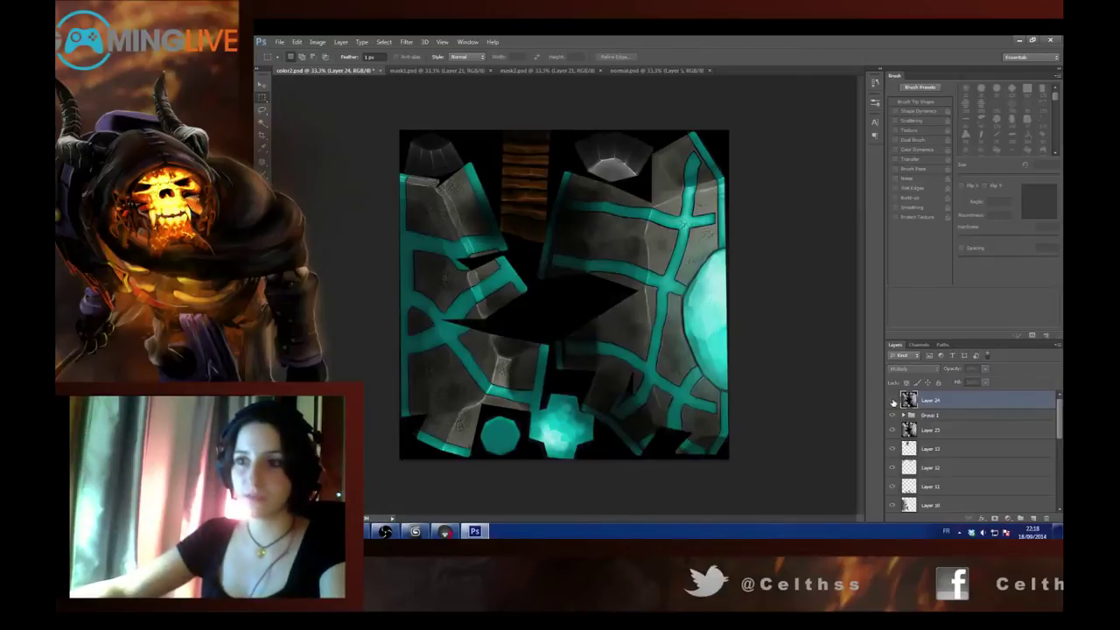
{"action": "left_click", "coordinate": [893, 401]}
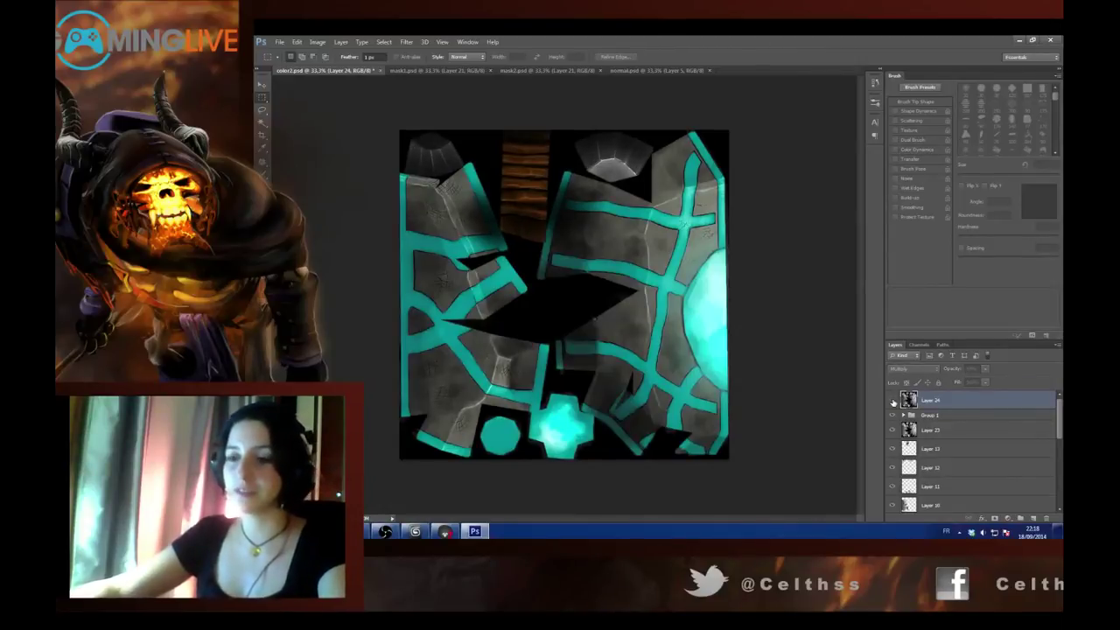
{"action": "left_click", "coordinate": [893, 401]}
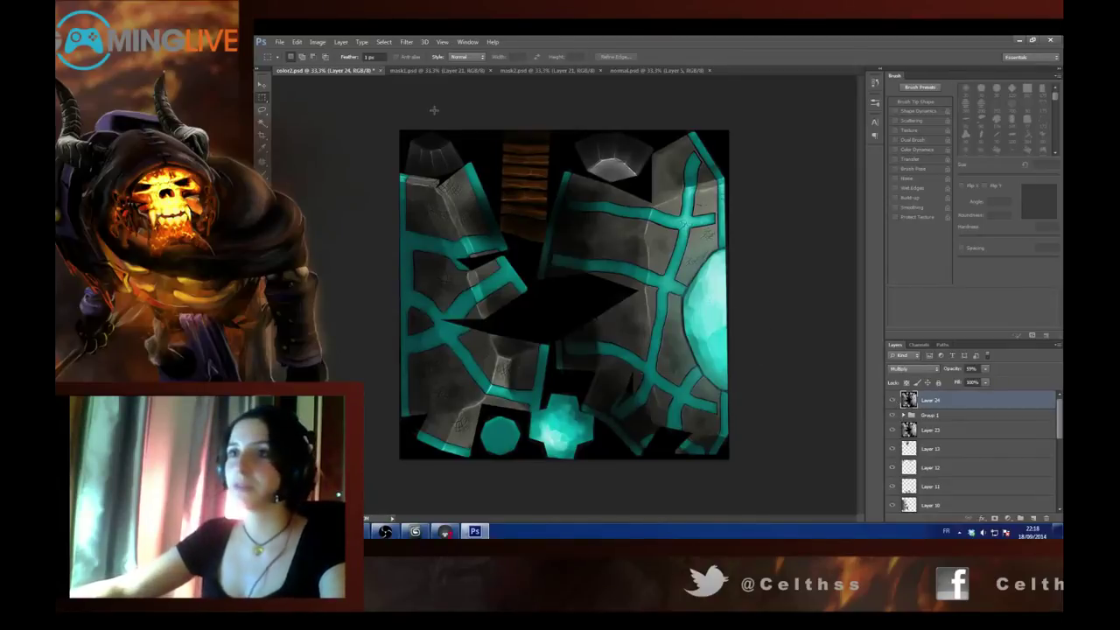
Bring up the mask1.psd texture document and close it.
{"action": "left_click", "coordinate": [442, 71]}
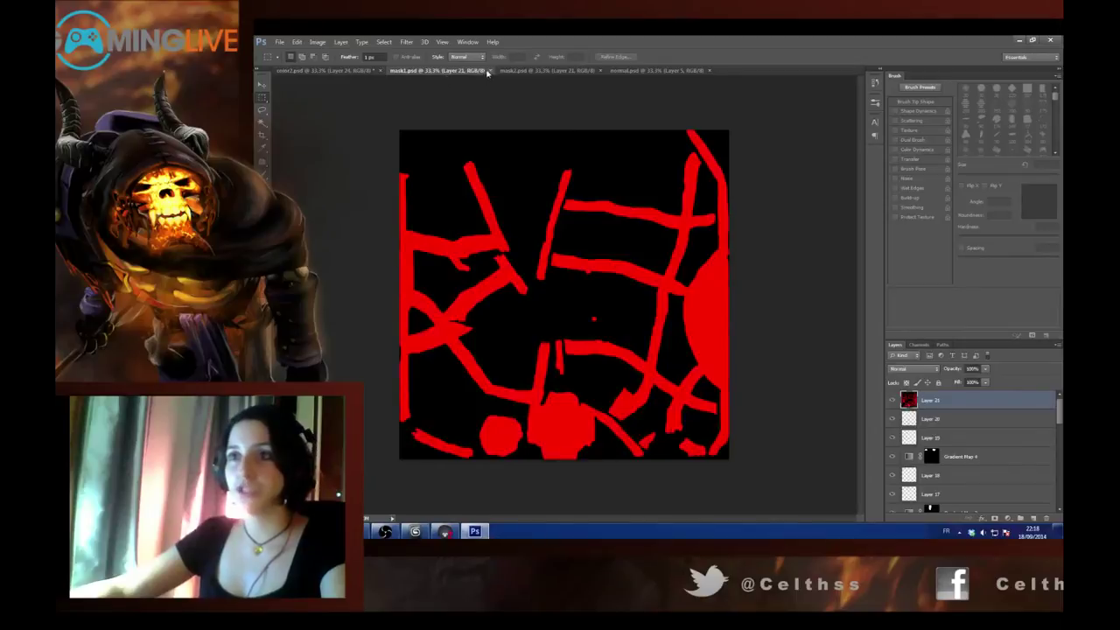
{"action": "left_click", "coordinate": [491, 70]}
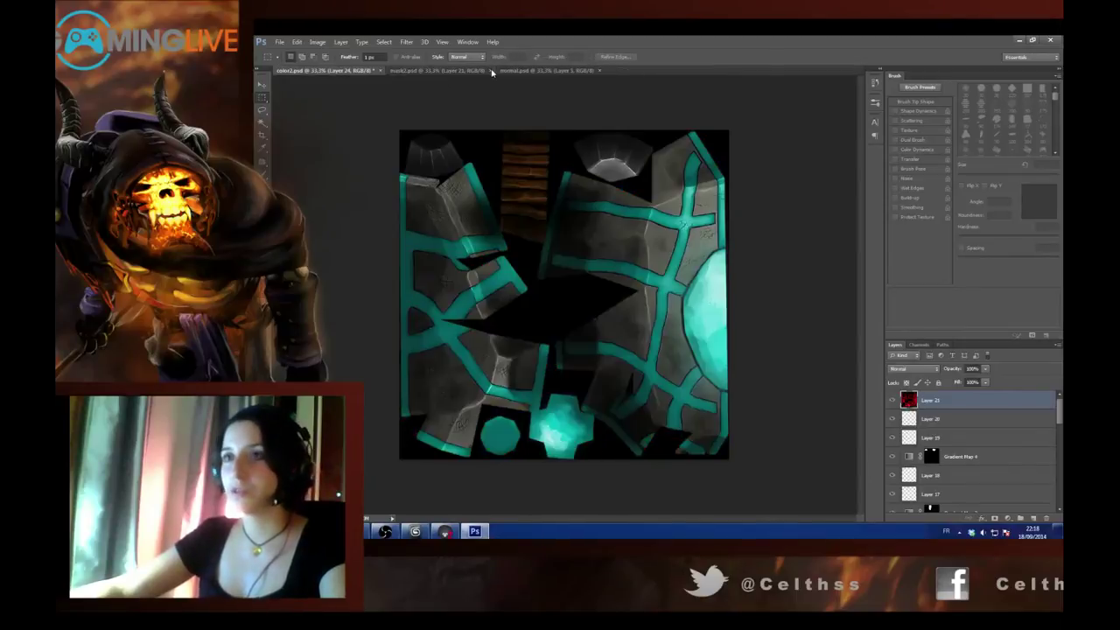
Bring up mask2.psd and inspect its blue, green and red channels separately before restoring the RGB composite.
{"action": "left_click", "coordinate": [442, 70]}
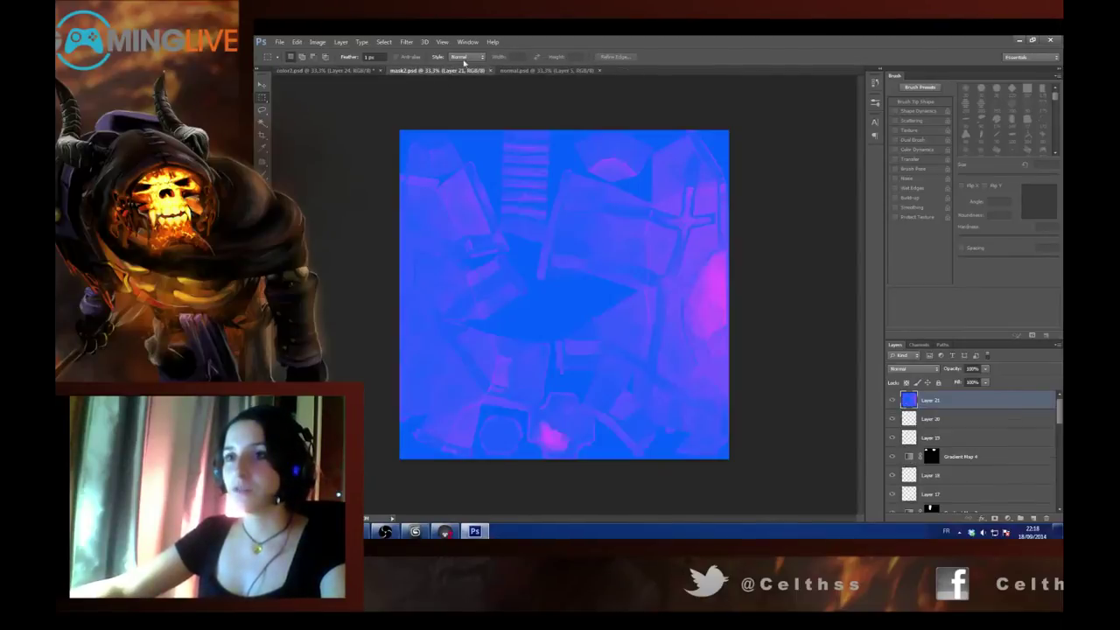
{"action": "left_click", "coordinate": [919, 344]}
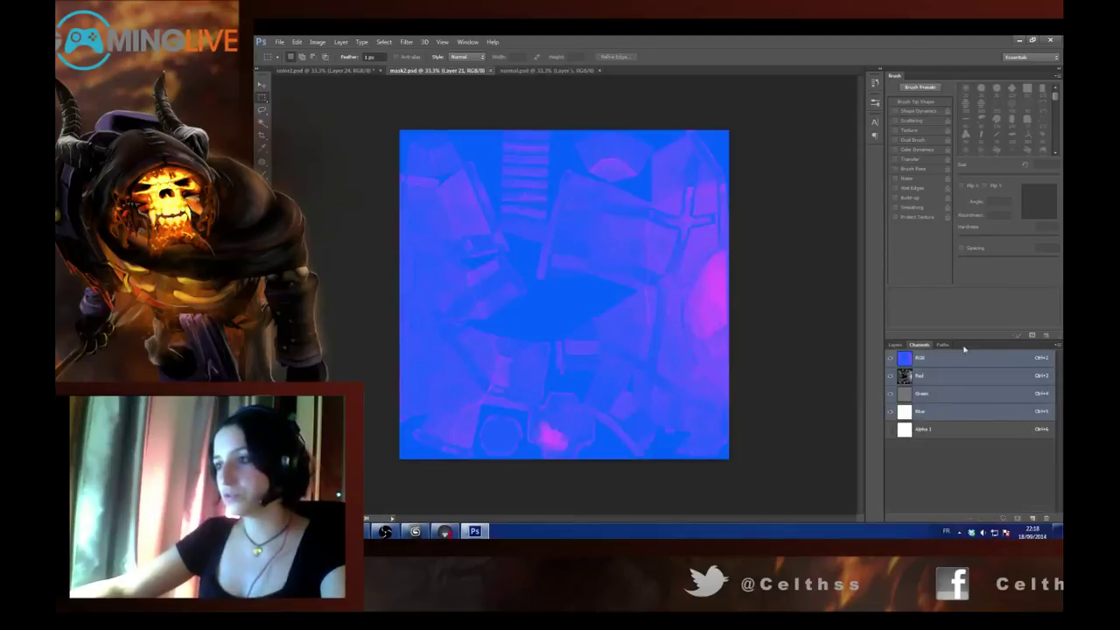
{"action": "left_click", "coordinate": [921, 413]}
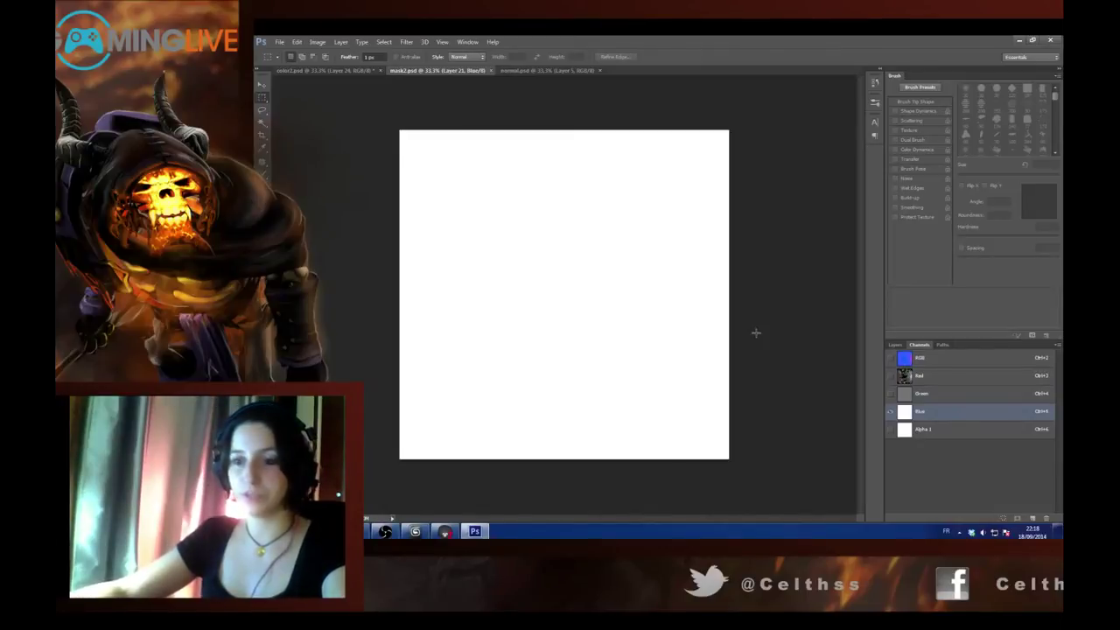
{"action": "left_click", "coordinate": [930, 392]}
{"action": "left_click", "coordinate": [926, 360]}
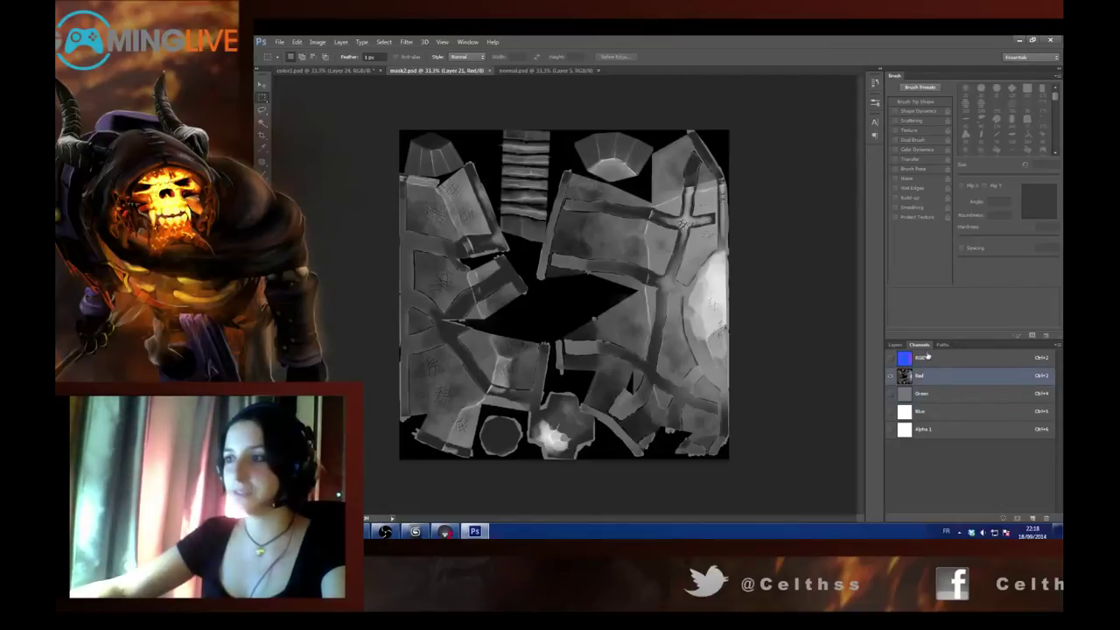
{"action": "left_click", "coordinate": [930, 376]}
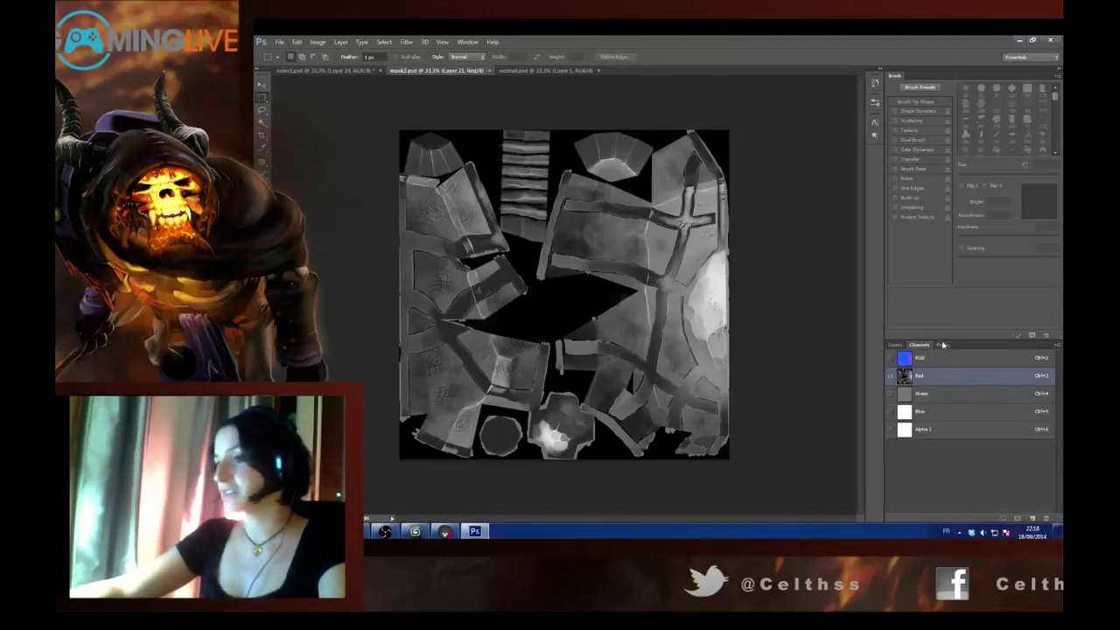
{"action": "left_click", "coordinate": [901, 359]}
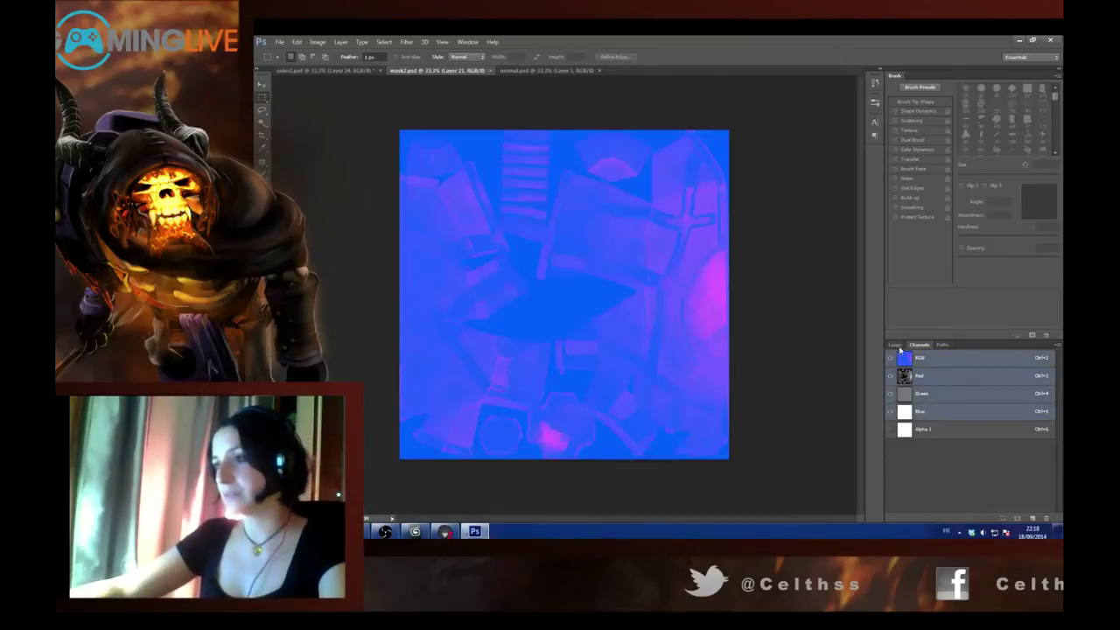
Look through the individual color and alpha channels of mask2.psd once more and close the document.
{"action": "left_click", "coordinate": [925, 412]}
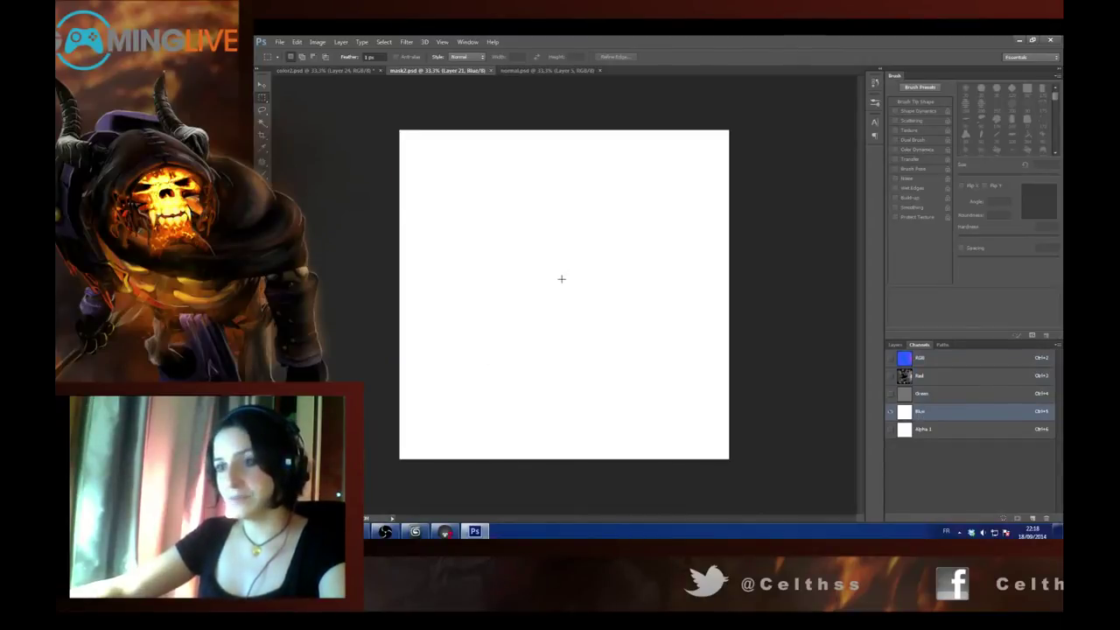
{"action": "left_click", "coordinate": [930, 396]}
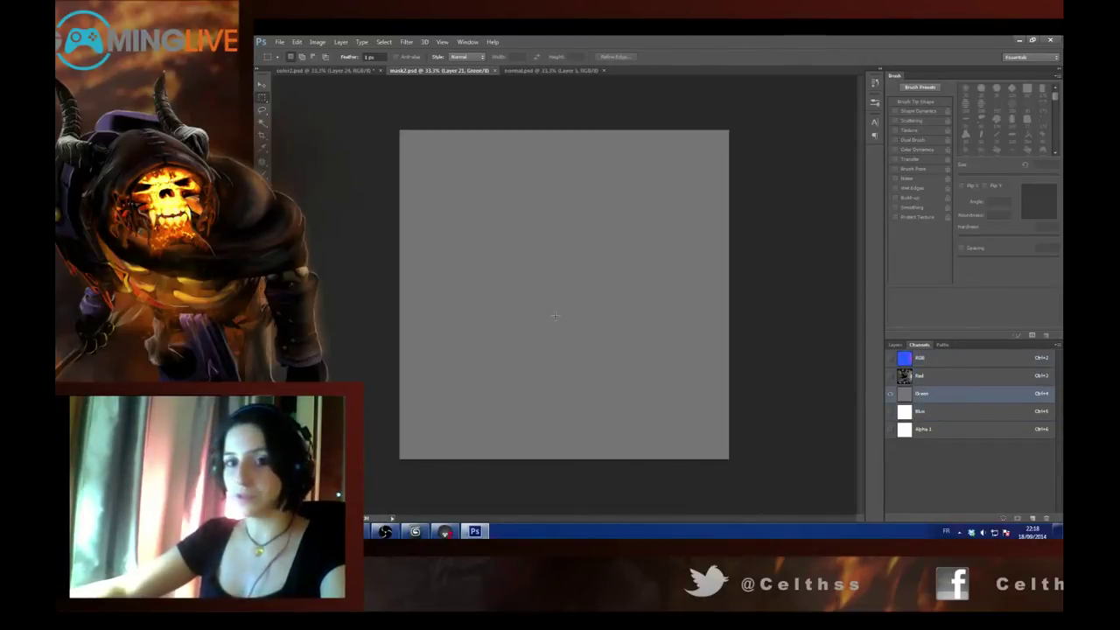
{"action": "left_click", "coordinate": [915, 411]}
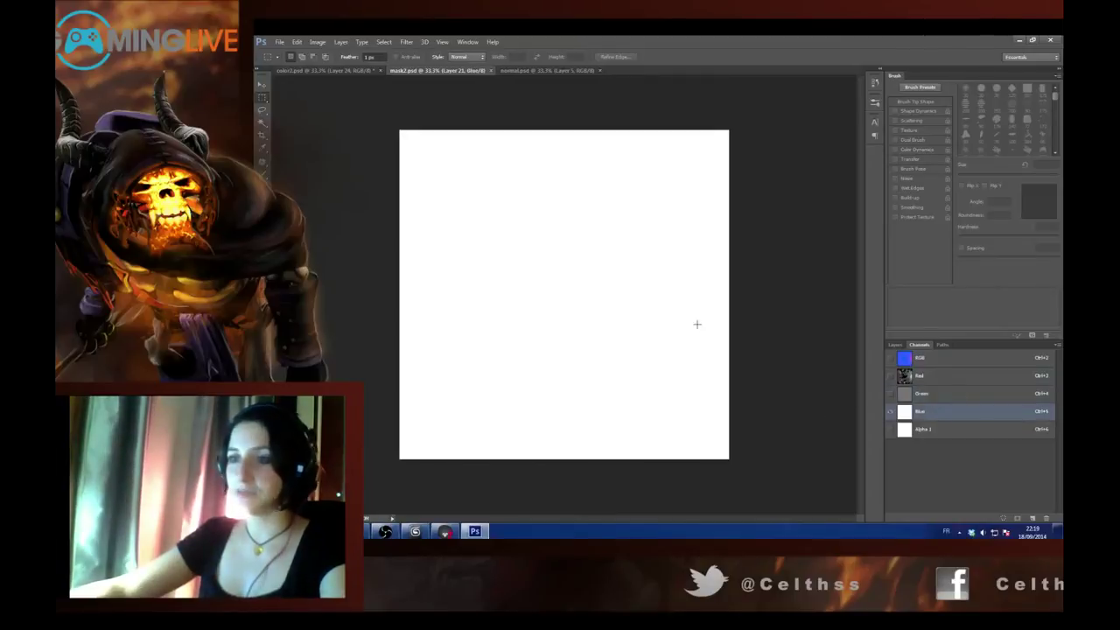
{"action": "left_click", "coordinate": [926, 395]}
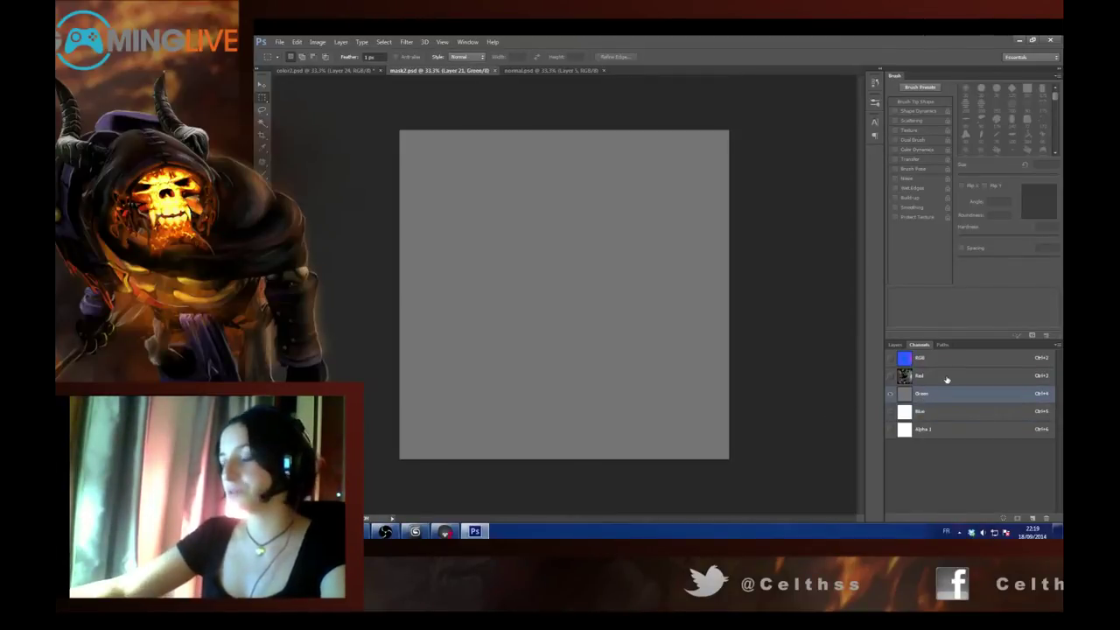
{"action": "left_click", "coordinate": [942, 377]}
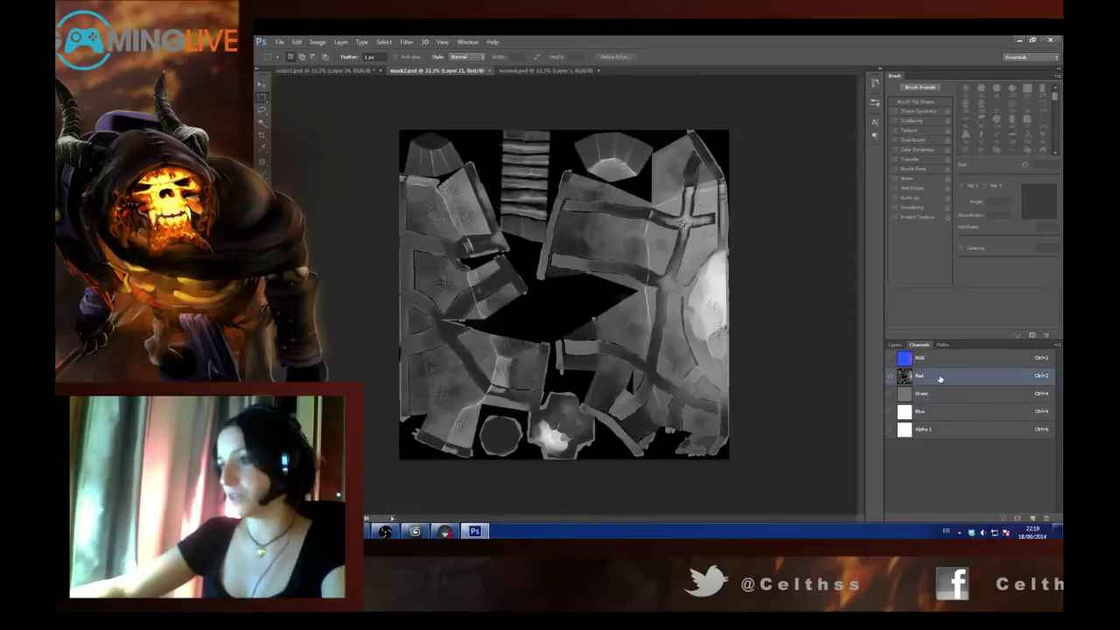
{"action": "left_click", "coordinate": [943, 430]}
{"action": "left_click", "coordinate": [939, 410]}
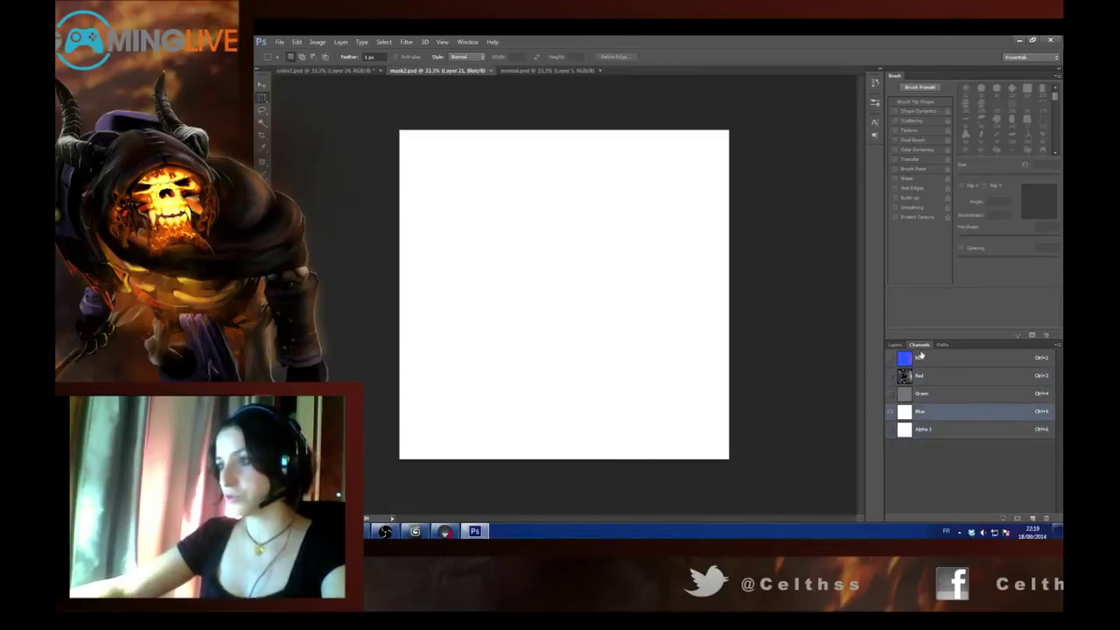
{"action": "left_click", "coordinate": [492, 70]}
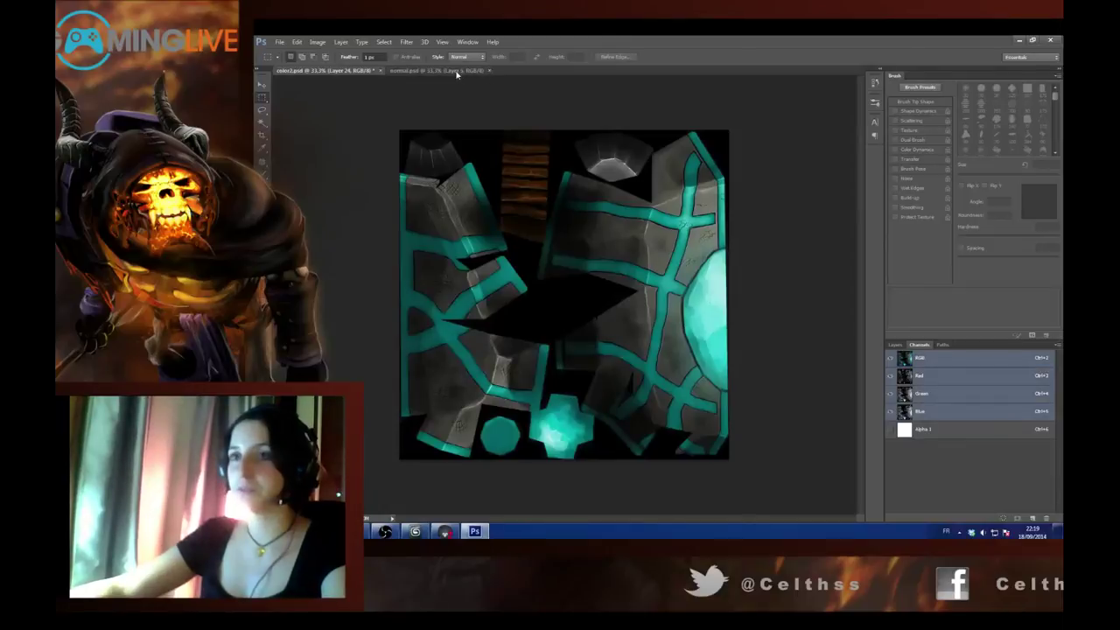
Bring up normal.psd, invert its green channel, invert it back and return to the RGB composite.
{"action": "left_click", "coordinate": [456, 70]}
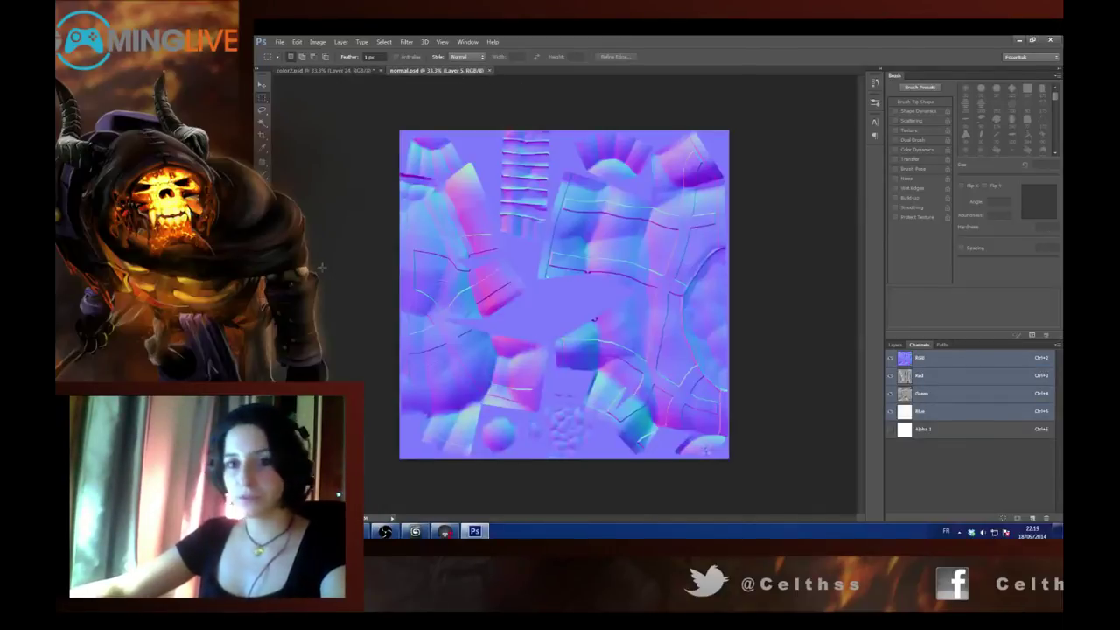
{"action": "left_click", "coordinate": [932, 394]}
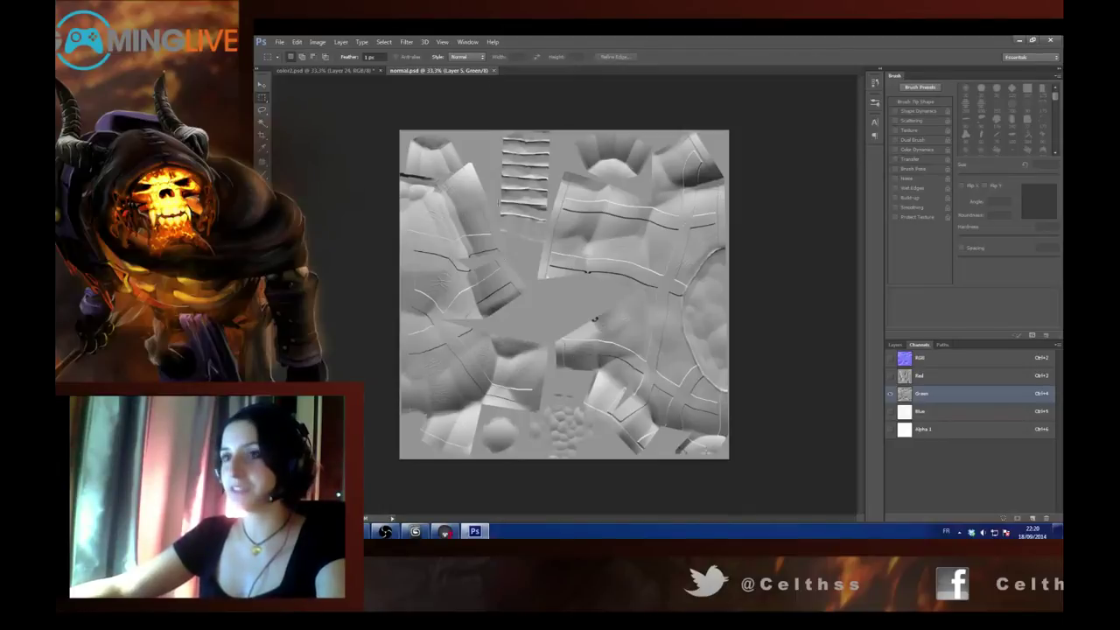
{"action": "left_click", "coordinate": [928, 398]}
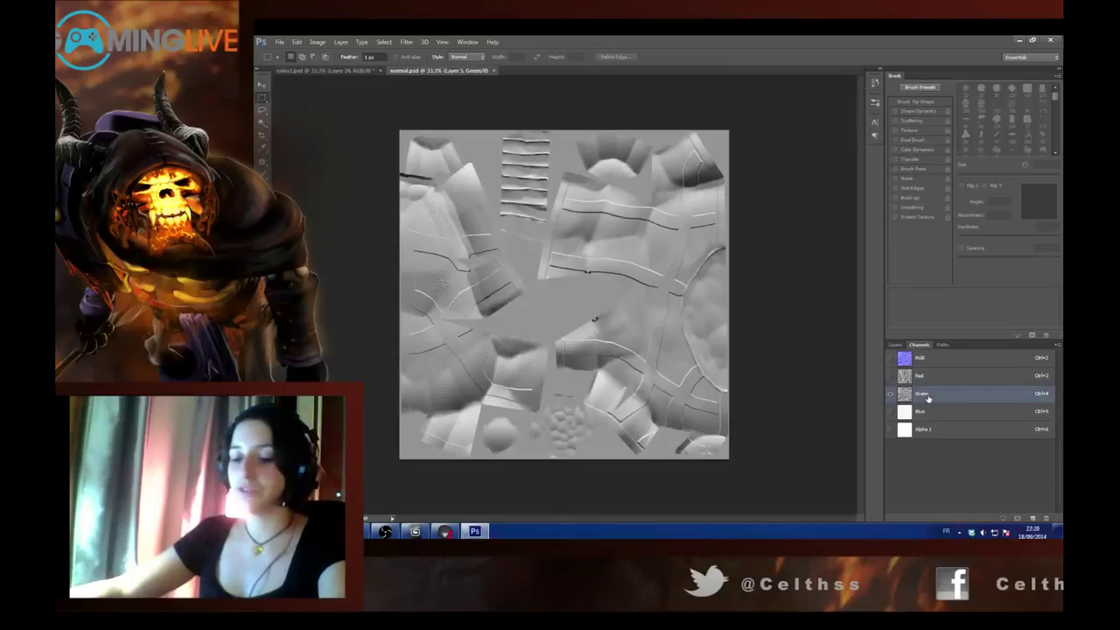
{"action": "key", "text": "ctrl+i"}
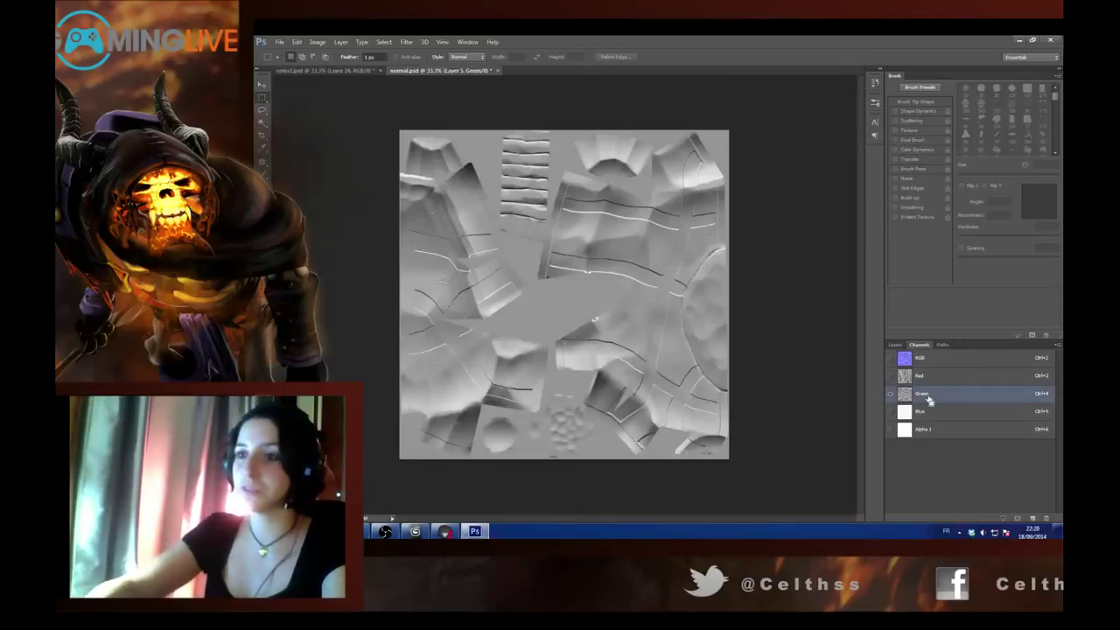
{"action": "key", "text": "ctrl+i"}
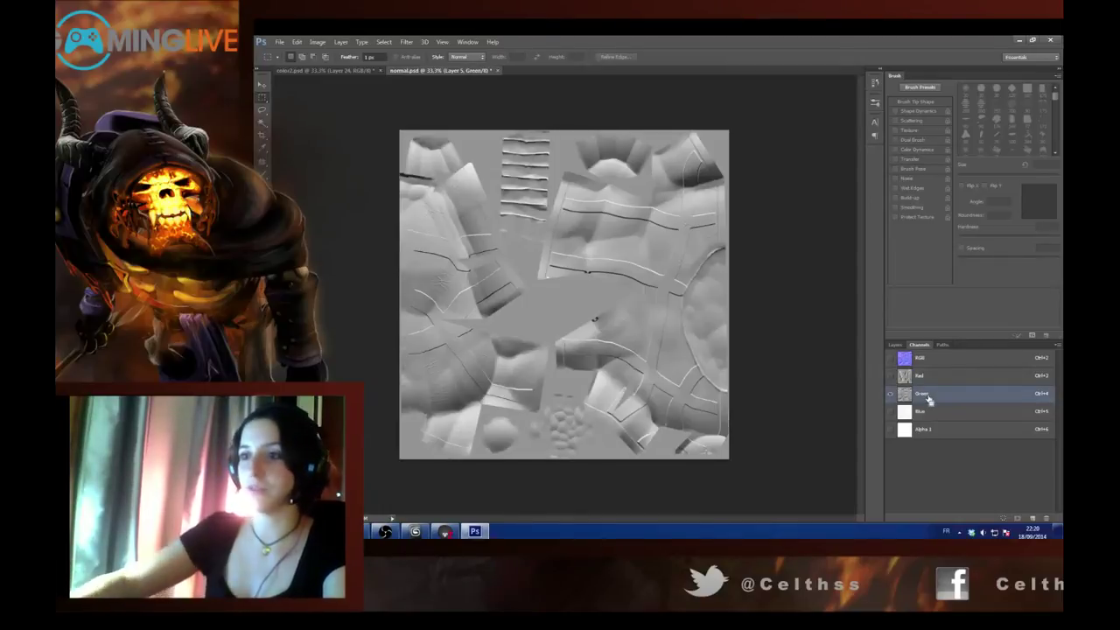
{"action": "left_click", "coordinate": [926, 360]}
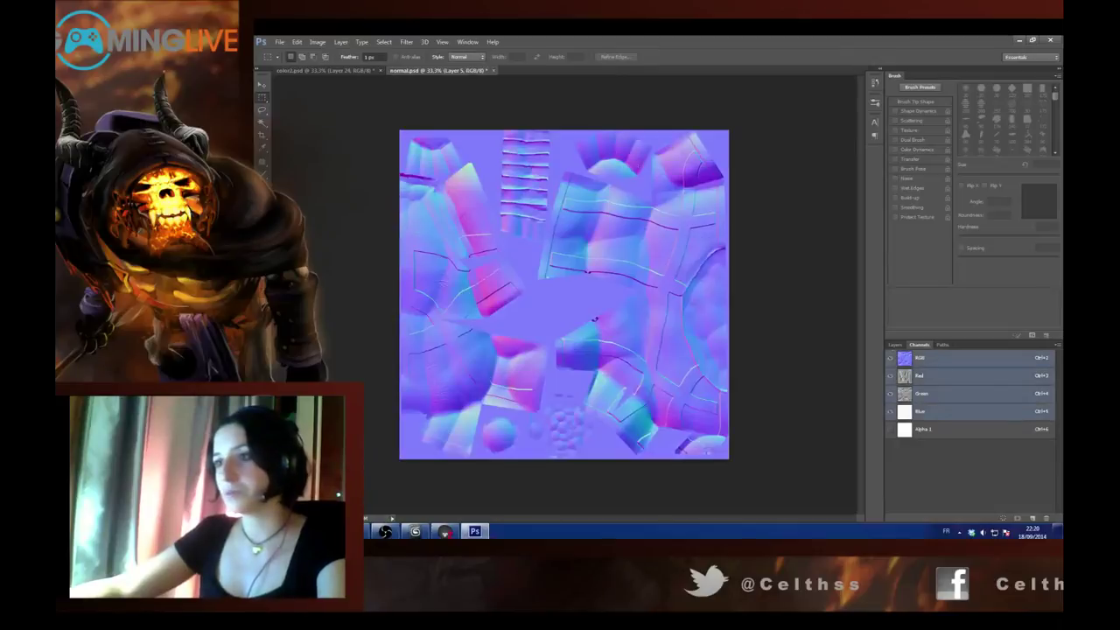
Close normal.psd without saving changes, minimize Photoshop, deselect the weapon in 3ds Max and minimize that window too.
{"action": "left_click", "coordinate": [493, 70]}
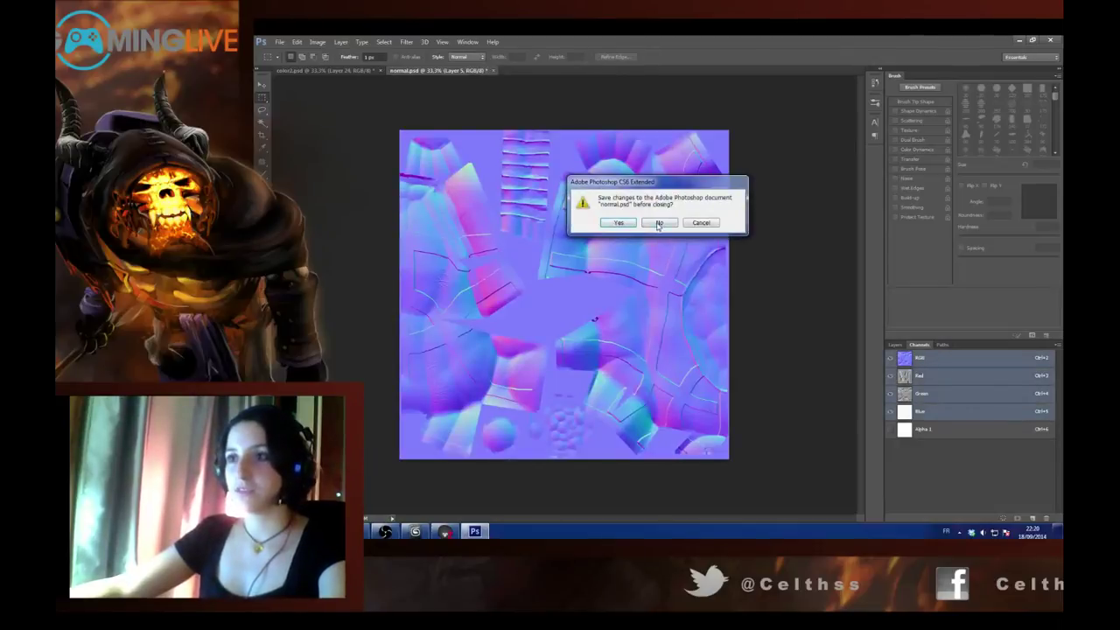
{"action": "left_click", "coordinate": [663, 223]}
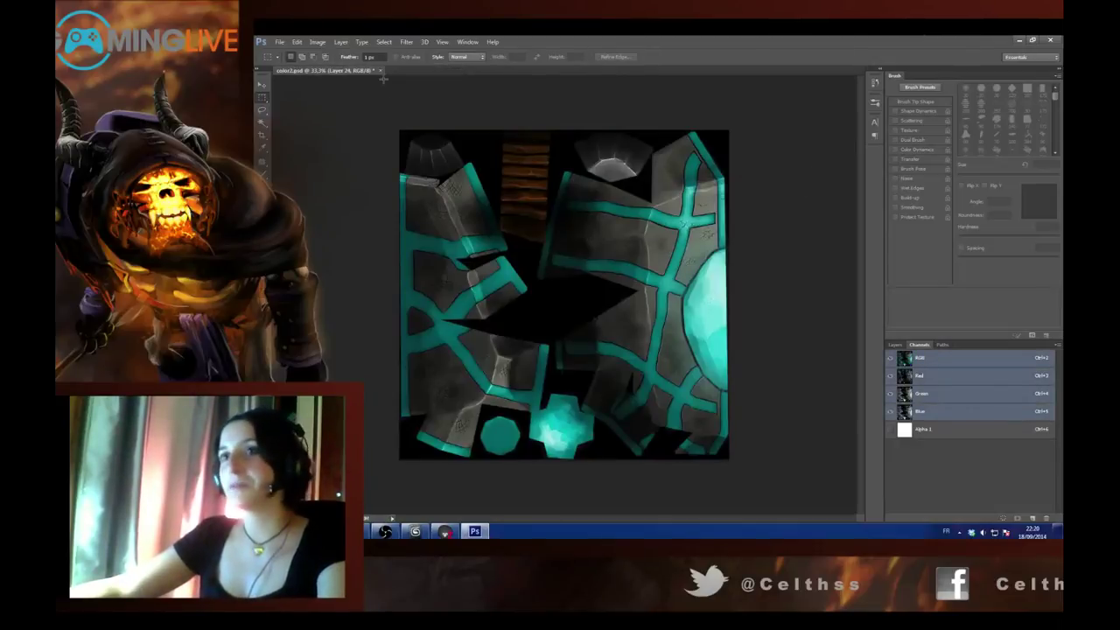
{"action": "left_click", "coordinate": [1019, 41]}
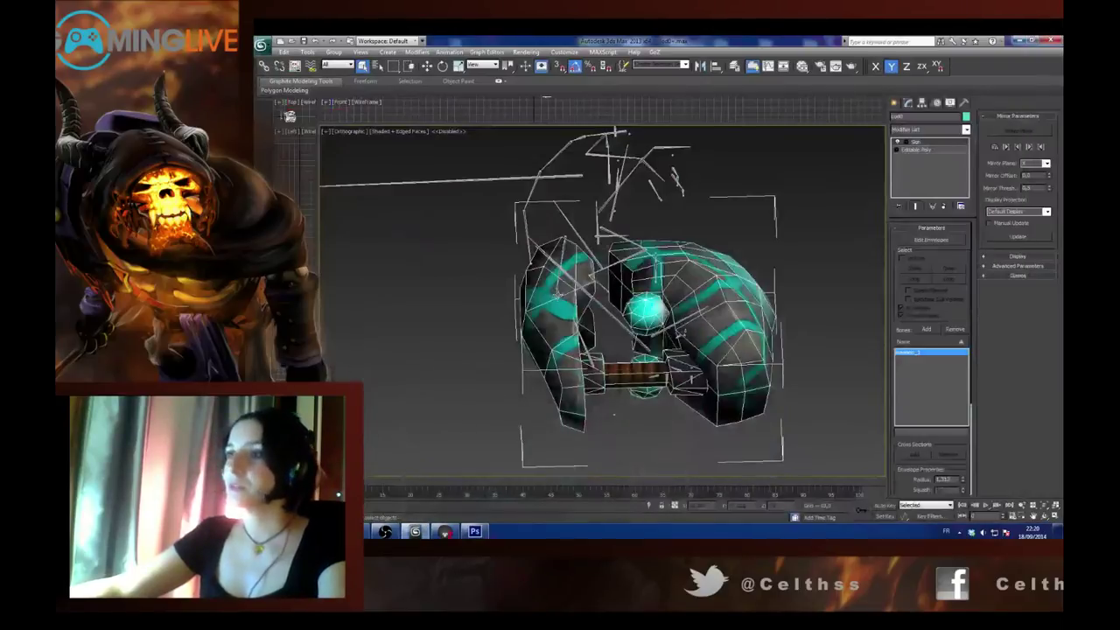
{"action": "left_click", "coordinate": [798, 207]}
{"action": "left_click", "coordinate": [1016, 40]}
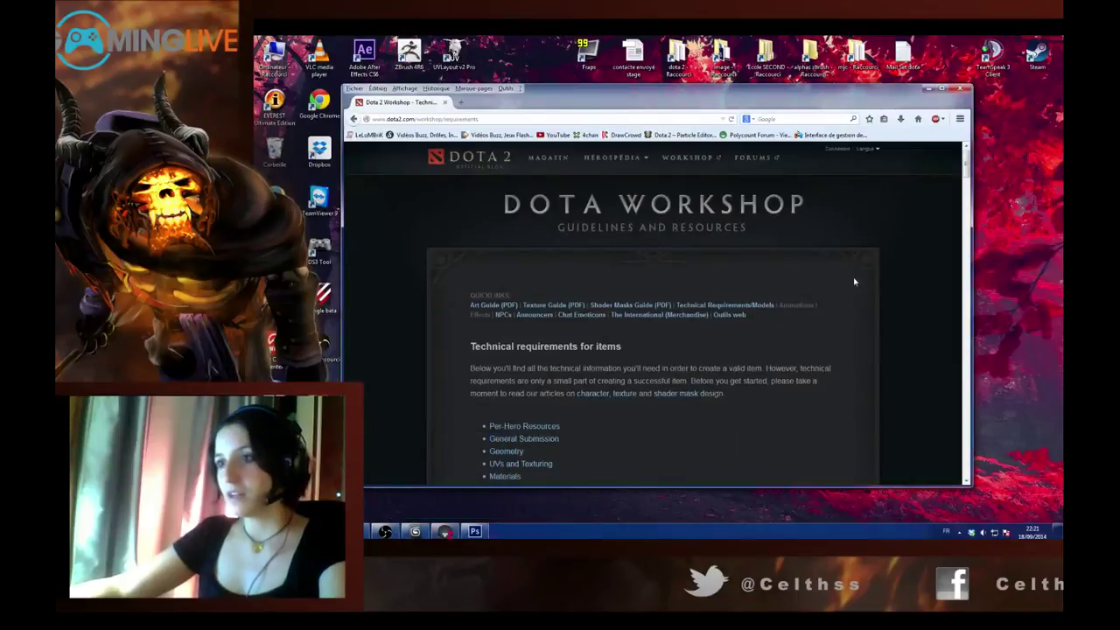
Scroll through the Dota 2 Workshop requirements page, switch to Marmoset Toolbag and turn the textured weapon in a smaller window.
{"action": "scroll", "coordinate": [850, 279], "scroll_direction": "down", "scroll_amount": 10}
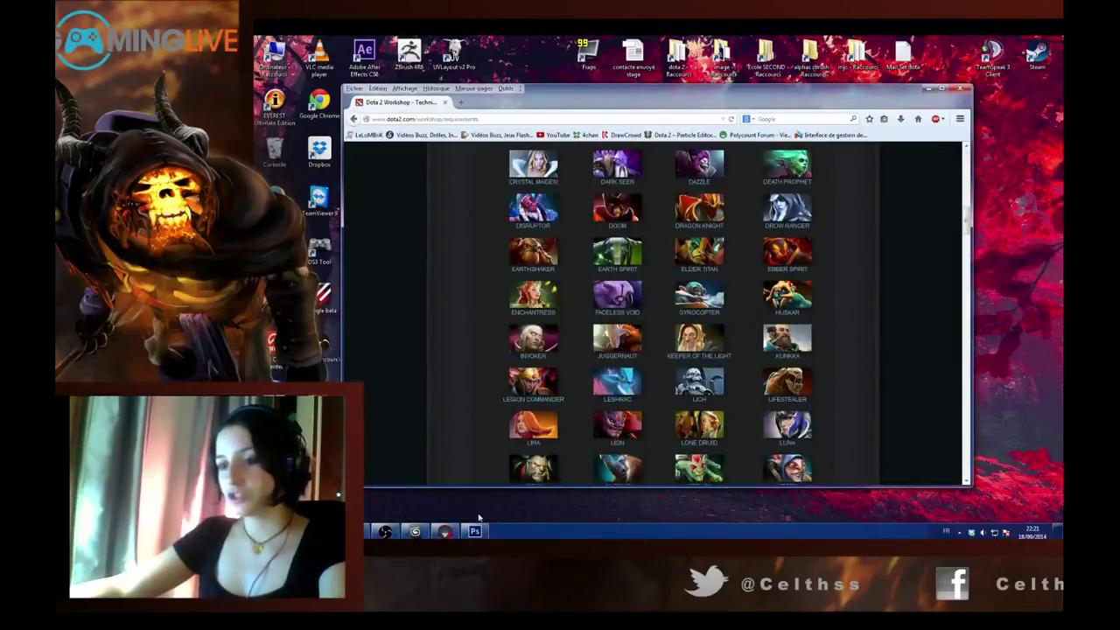
{"action": "left_click", "coordinate": [446, 531]}
{"action": "left_click_drag", "start_coordinate": [609, 40], "coordinate": [645, 95]}
{"action": "left_click_drag", "start_coordinate": [725, 248], "coordinate": [765, 208]}
Close the Steam chat window, reopen Steam and set the friends status to offline.
{"action": "right_click", "coordinate": [502, 531]}
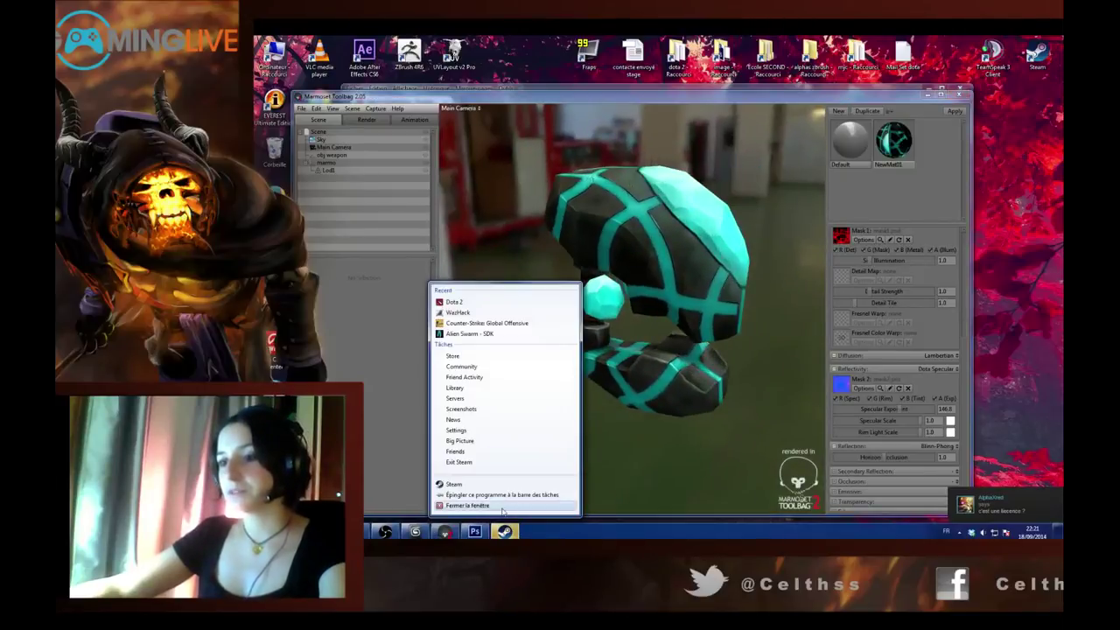
{"action": "left_click", "coordinate": [468, 505]}
{"action": "left_click", "coordinate": [959, 532]}
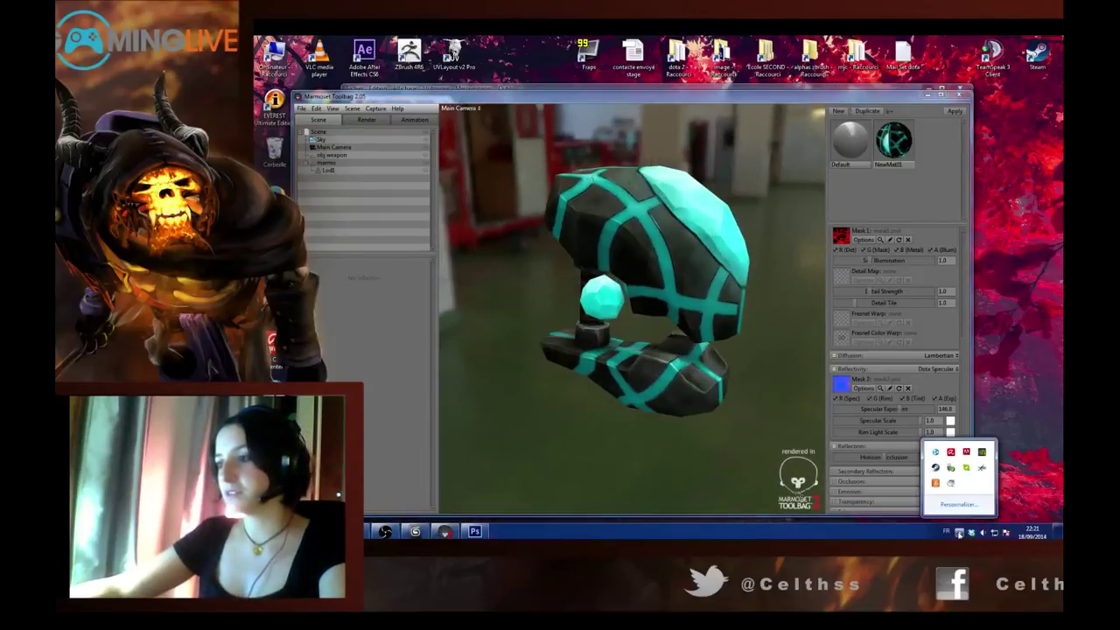
{"action": "double_click", "coordinate": [936, 467]}
{"action": "left_click", "coordinate": [963, 302]}
{"action": "left_click", "coordinate": [981, 367]}
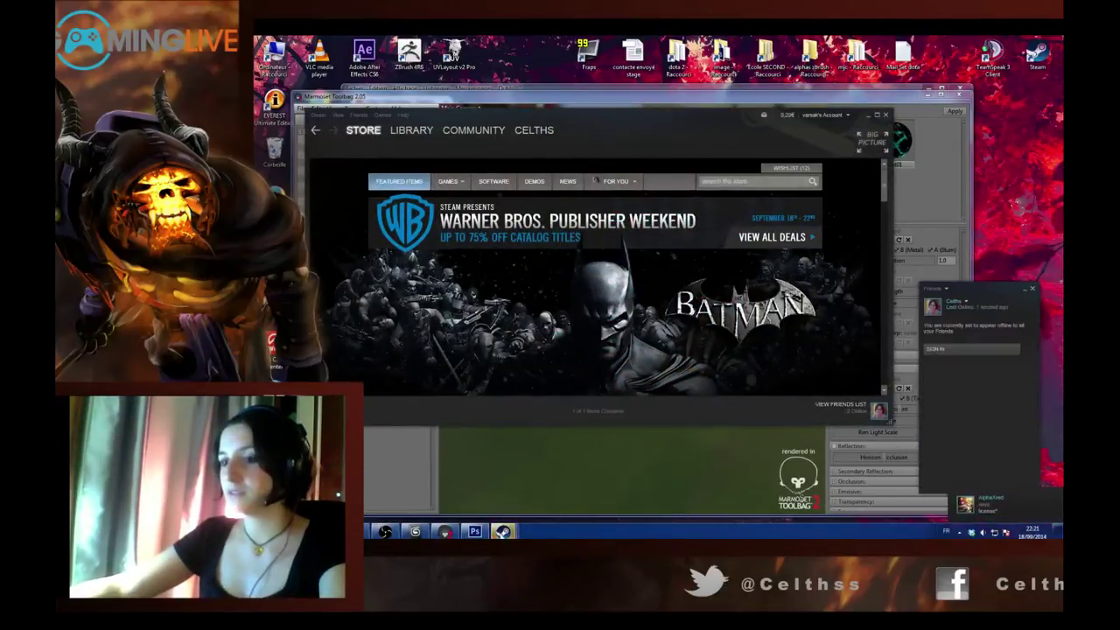
Return to Marmoset Toolbag, shift its window slightly upward and close the Steam friends list.
{"action": "mouse_move", "coordinate": [504, 531]}
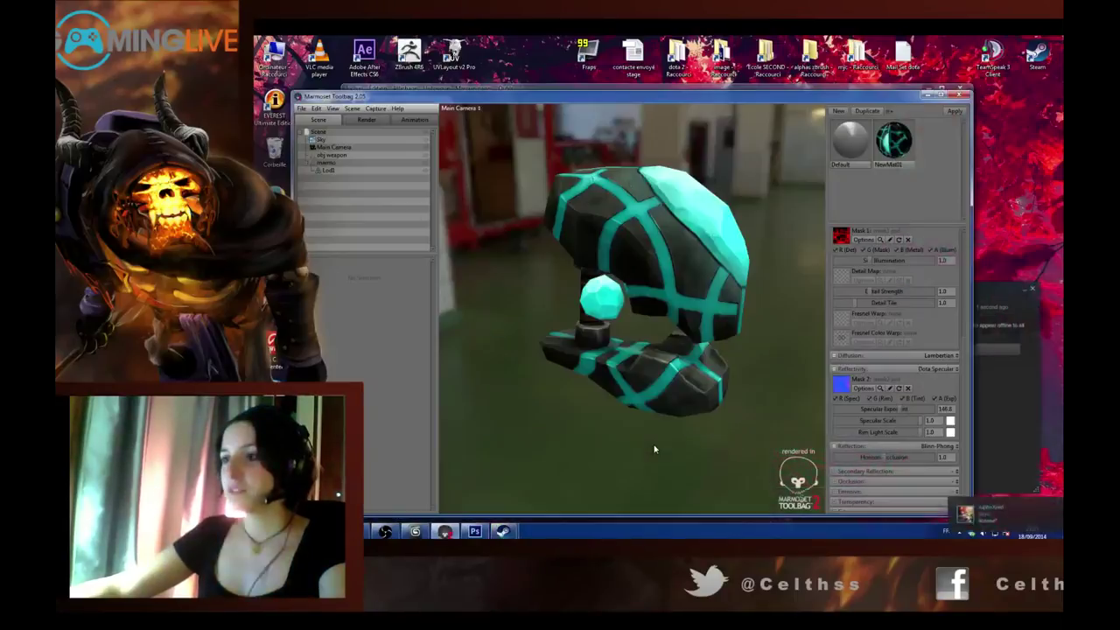
{"action": "left_click_drag", "start_coordinate": [913, 100], "coordinate": [913, 77]}
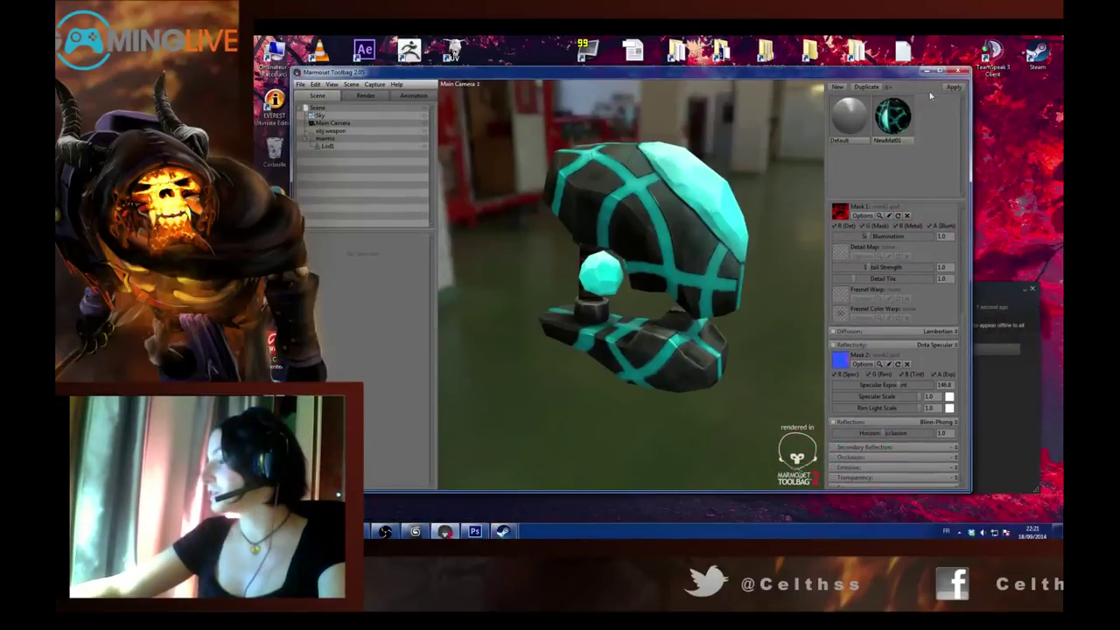
{"action": "left_click", "coordinate": [1029, 290]}
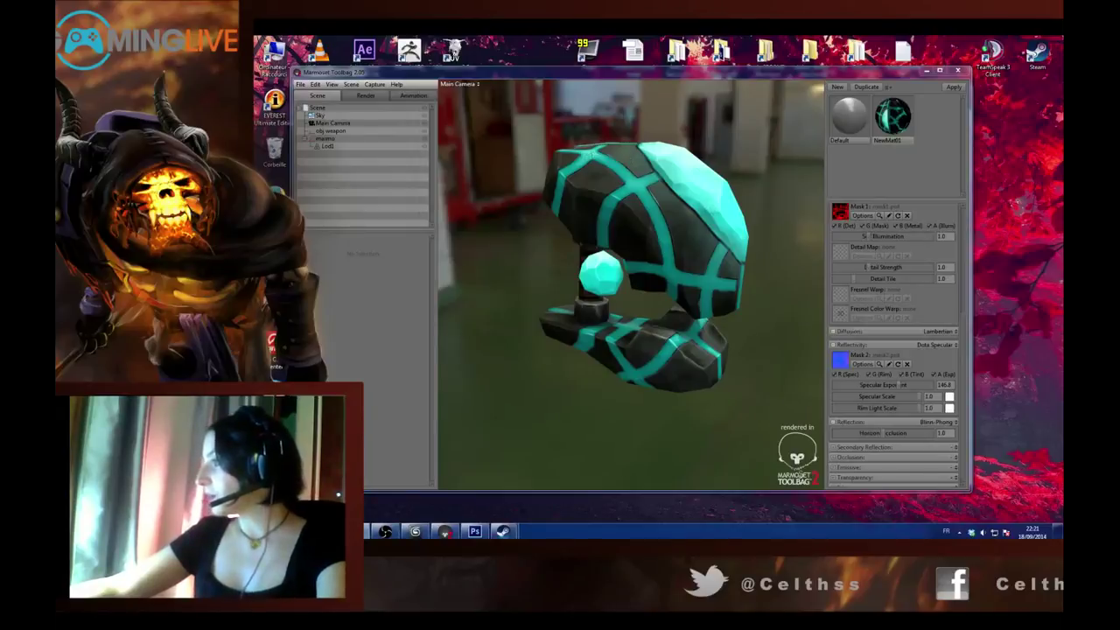
Select the weapon mesh in the Marmoset Toolbag viewport.
{"action": "left_click", "coordinate": [772, 235]}
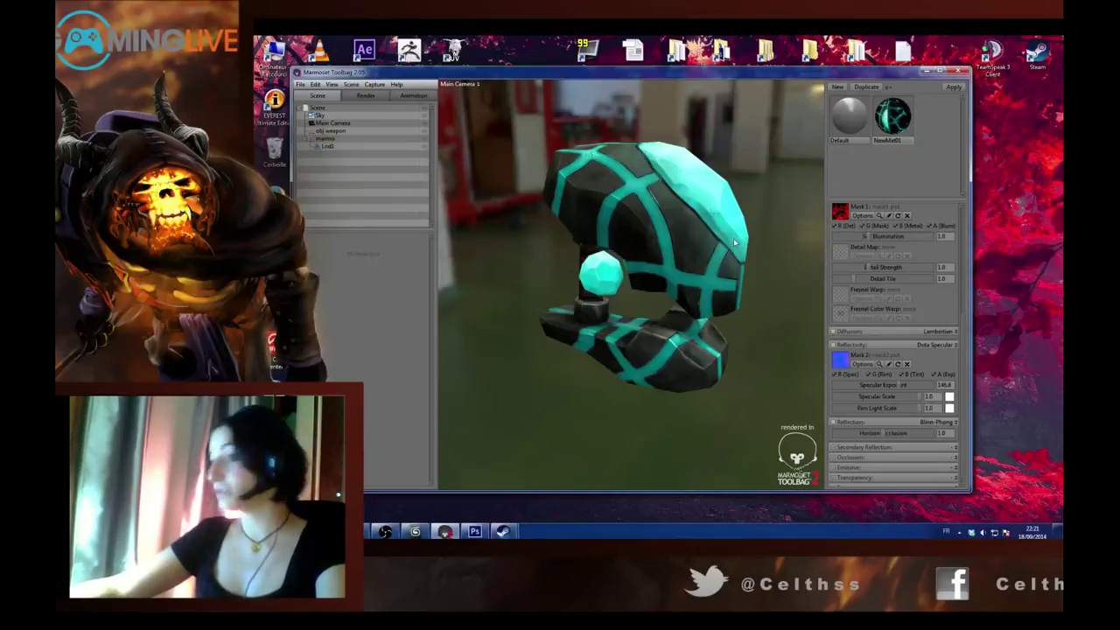
{"action": "left_click", "coordinate": [731, 238]}
{"action": "left_click", "coordinate": [777, 233]}
{"action": "left_click", "coordinate": [670, 238]}
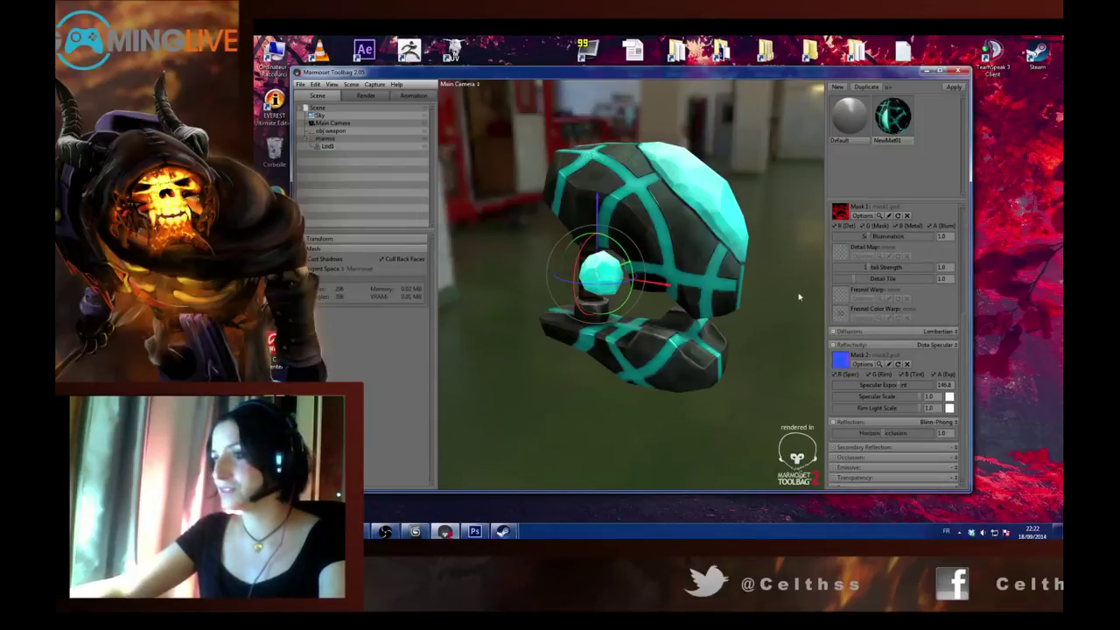
Switch to 3ds Max, select the weapon mesh and orbit around it to show it from another side.
{"action": "left_click", "coordinate": [415, 531]}
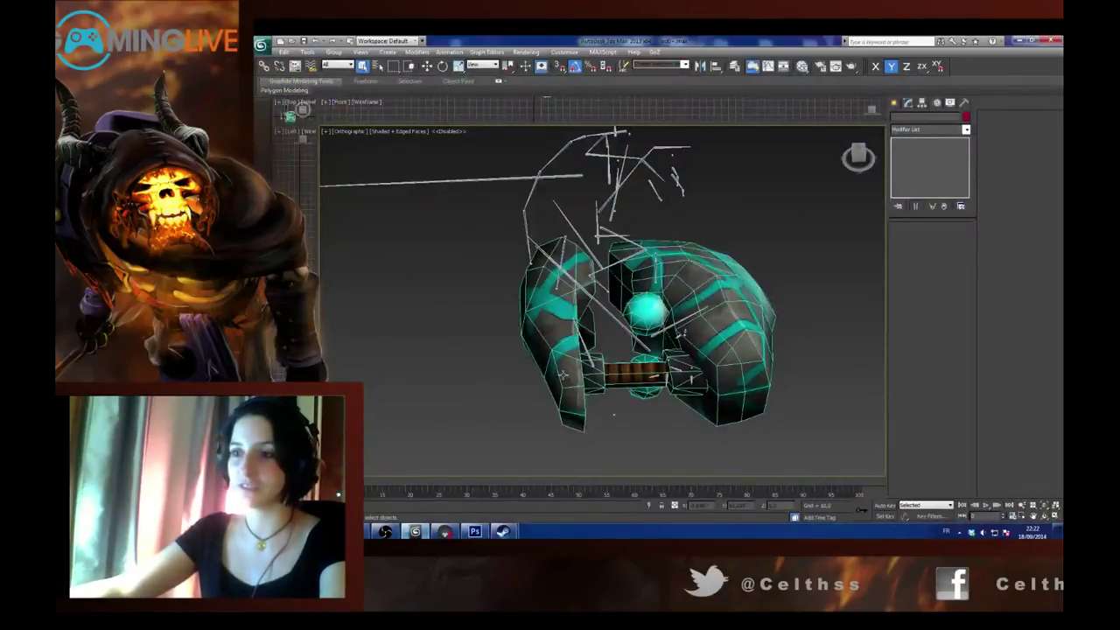
{"action": "left_click", "coordinate": [541, 414]}
{"action": "middle_click_drag", "start_coordinate": [541, 415], "coordinate": [485, 414], "text": "alt"}
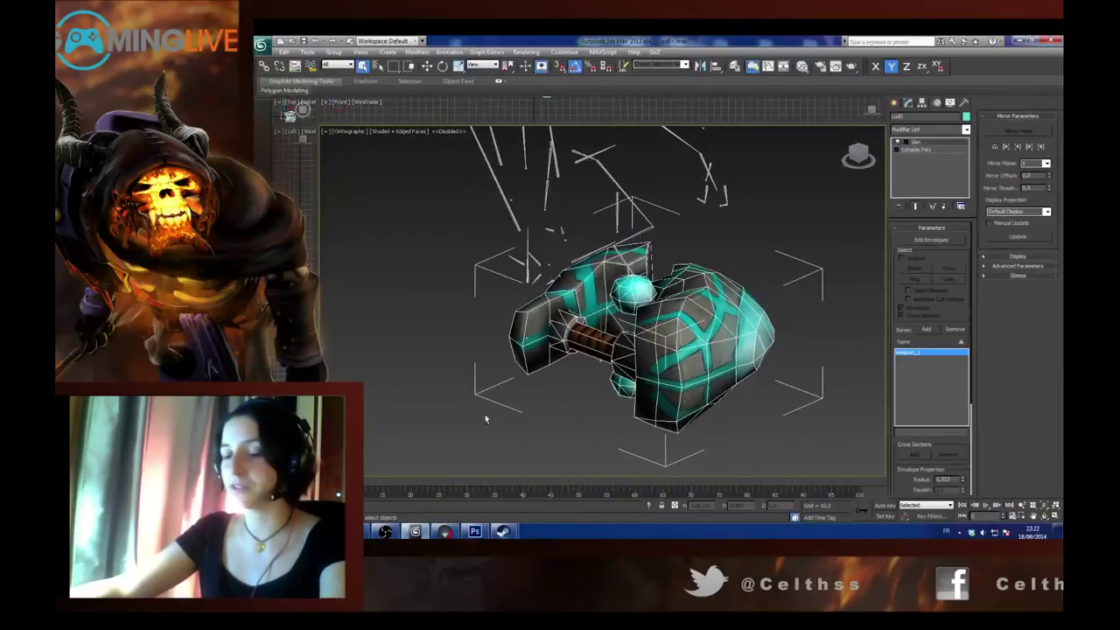
Return to Marmoset Toolbag, minimize 3ds Max behind it and reposition the Marmoset window on the desktop.
{"action": "left_click", "coordinate": [445, 531]}
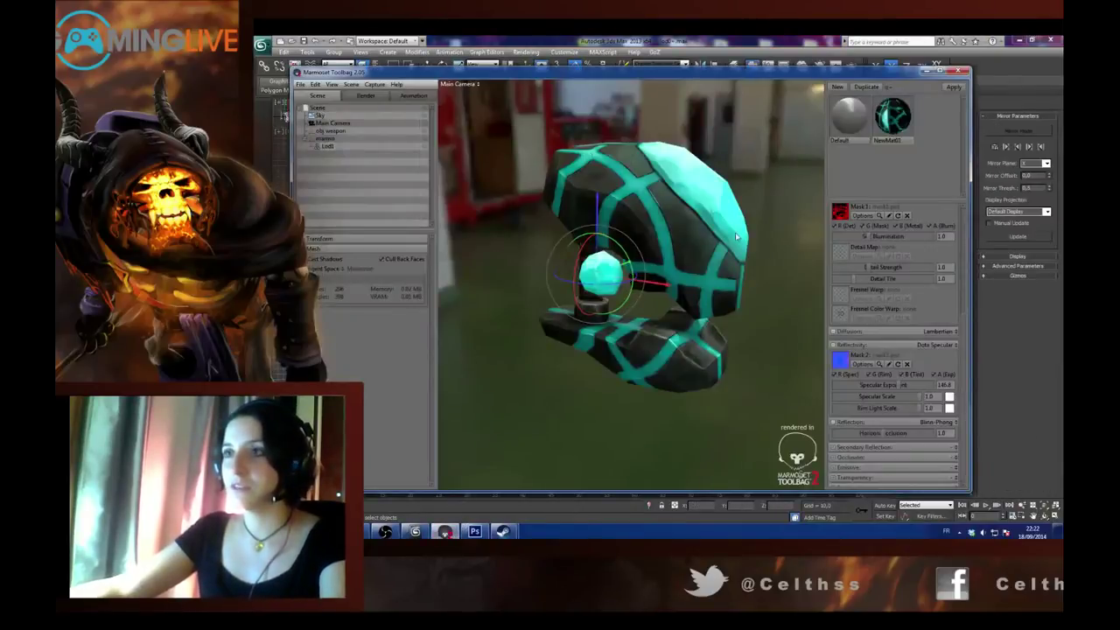
{"action": "left_click", "coordinate": [1015, 41]}
{"action": "left_click", "coordinate": [1017, 41]}
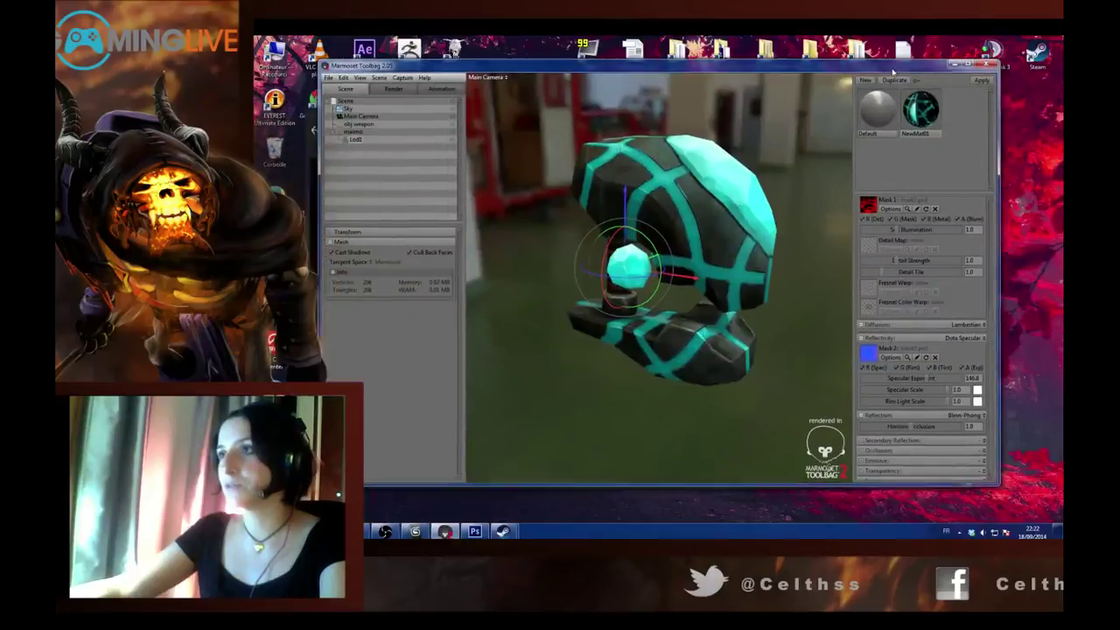
{"action": "left_click_drag", "start_coordinate": [881, 74], "coordinate": [869, 70]}
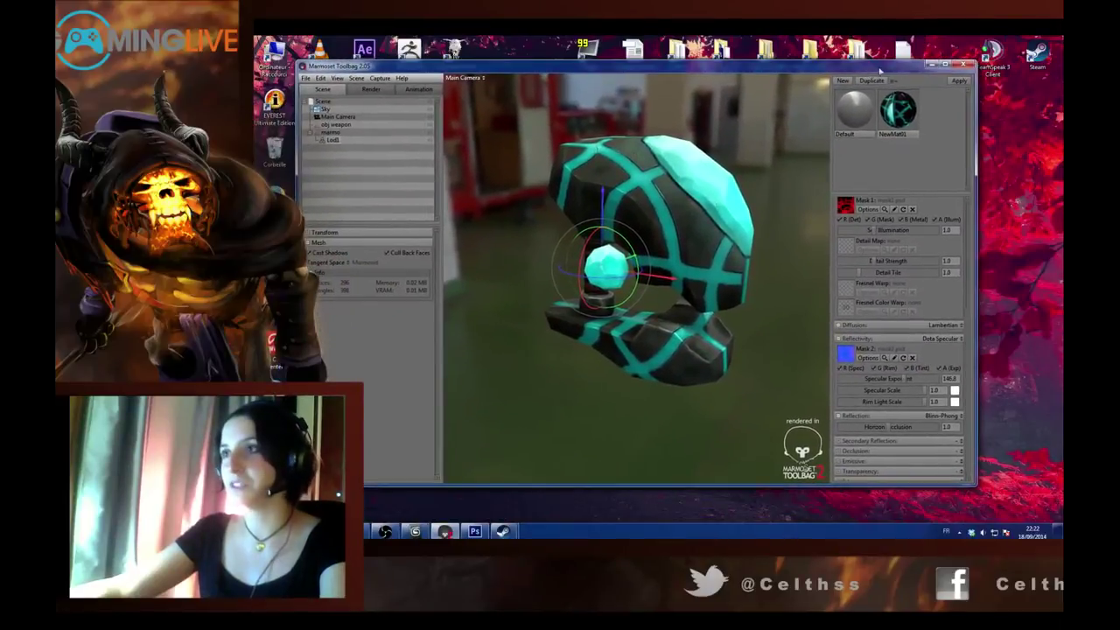